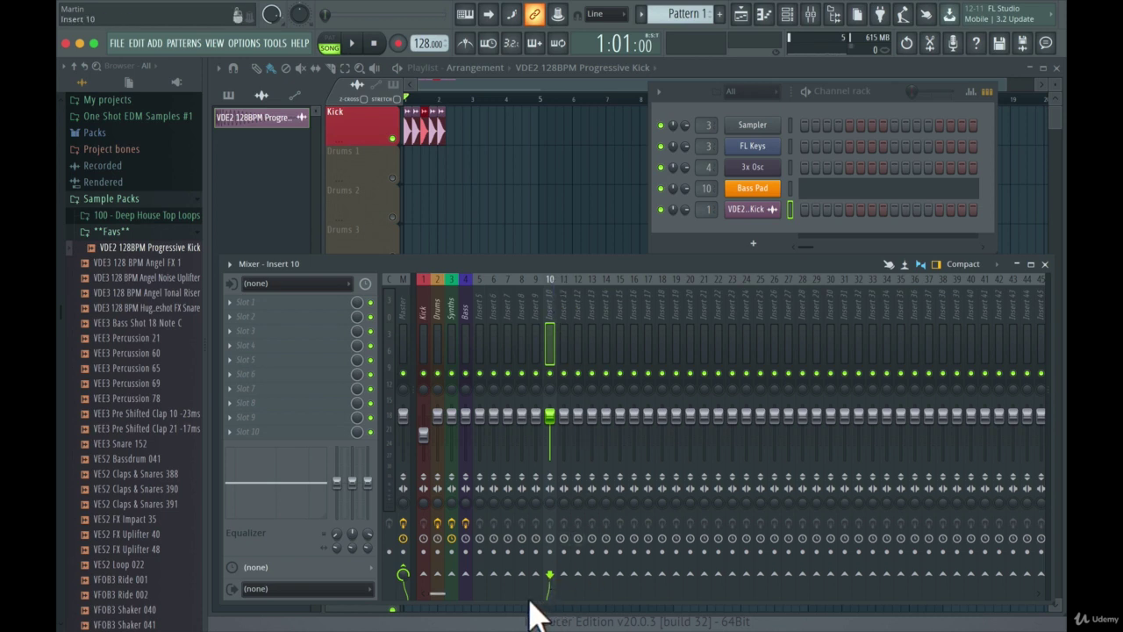
- Send mixer Insert 10 to the Bass track instead of the Master and play the song briefly
left_click(465, 574)
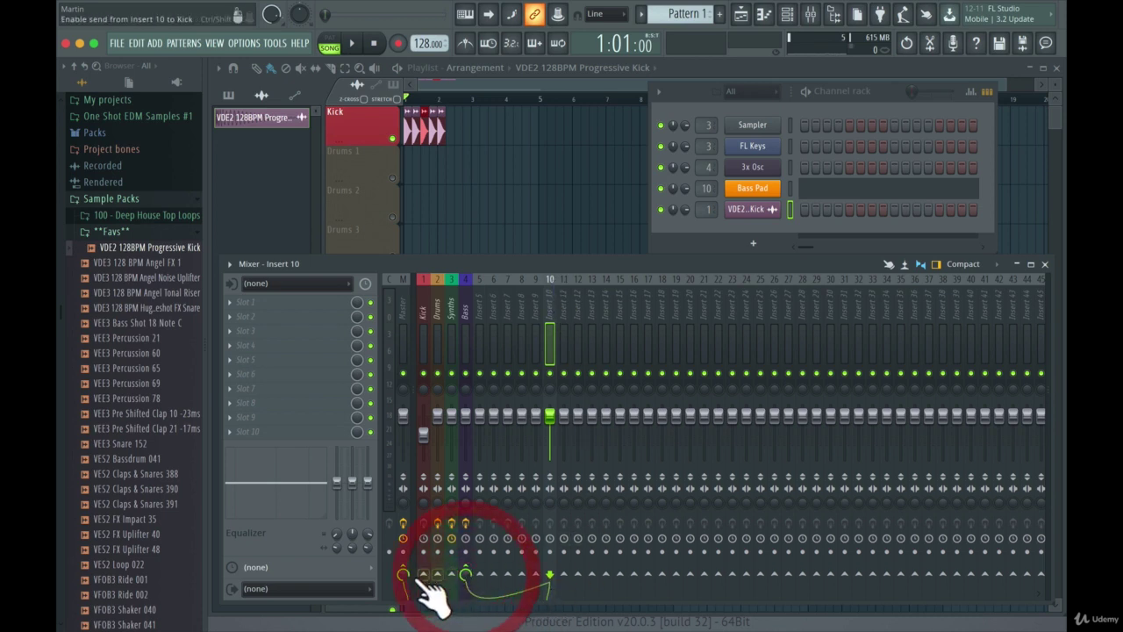
left_click(403, 572)
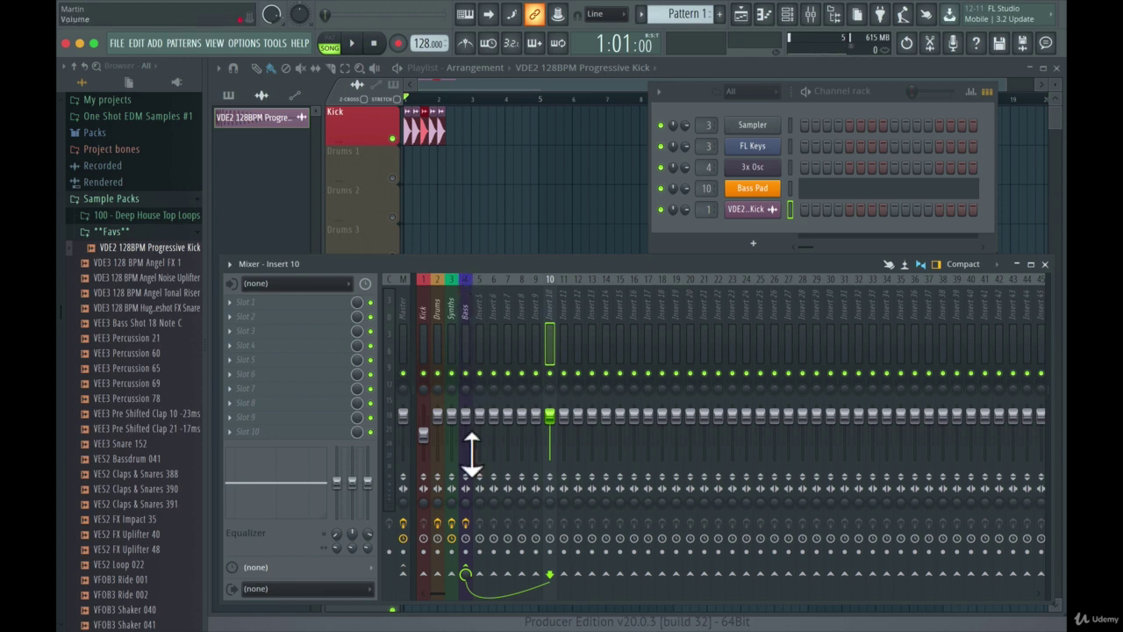
key("space")
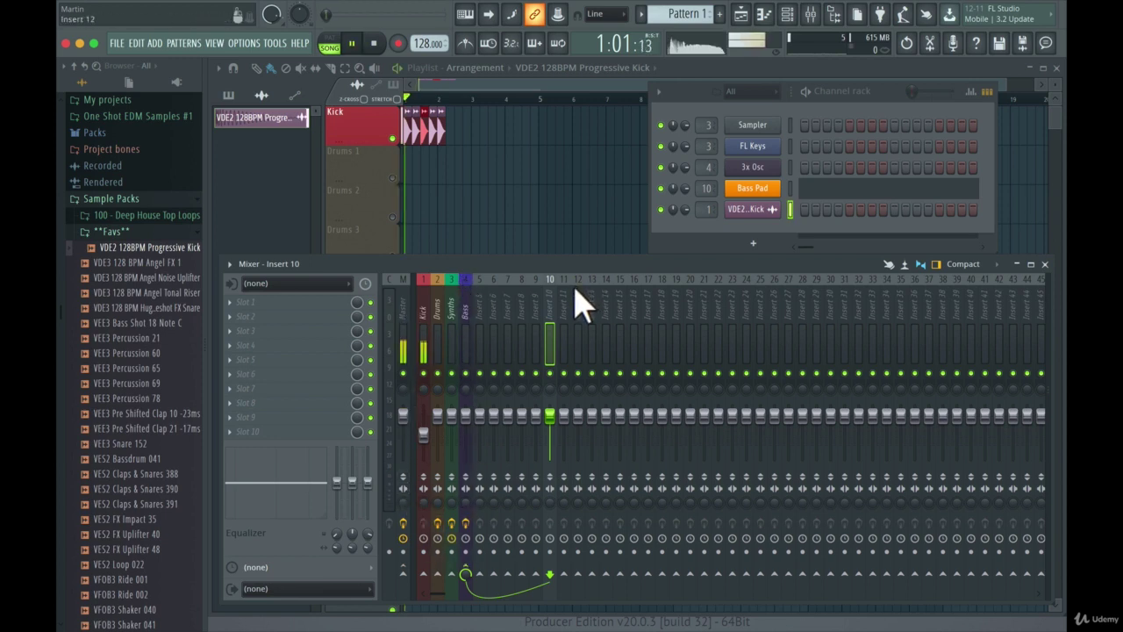
key("space")
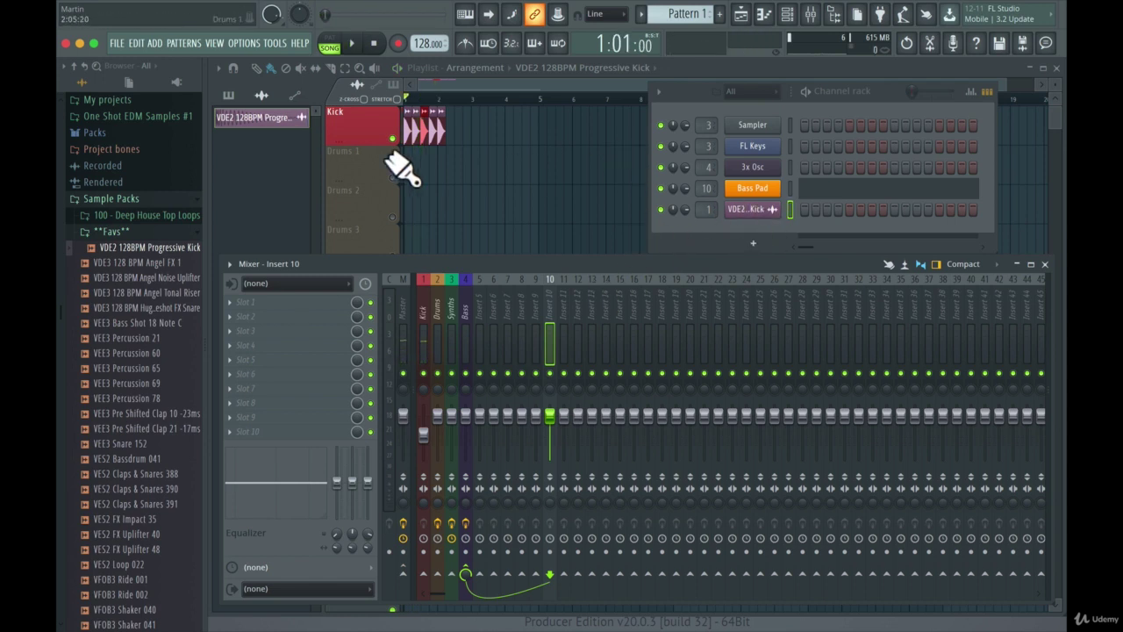
- Enable the Bass track and mute the Kick track in the playlist, and play the song while watching the mixer
left_click_drag(426, 265, 429, 502)
left_click(393, 373)
key("space")
left_click(393, 138)
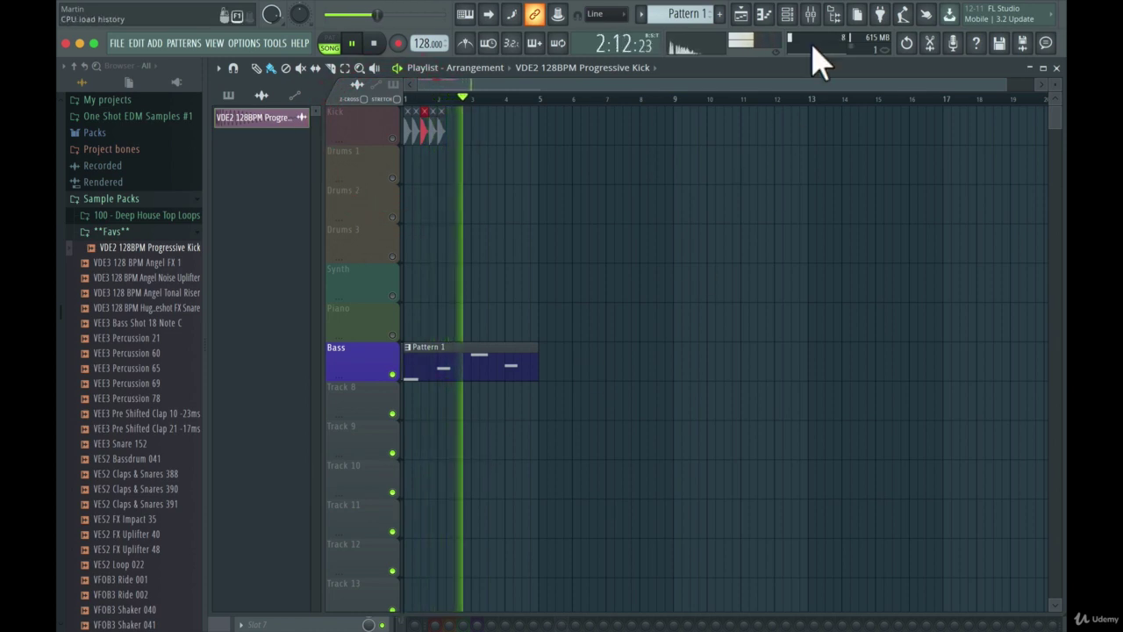
left_click(810, 16)
key("space")
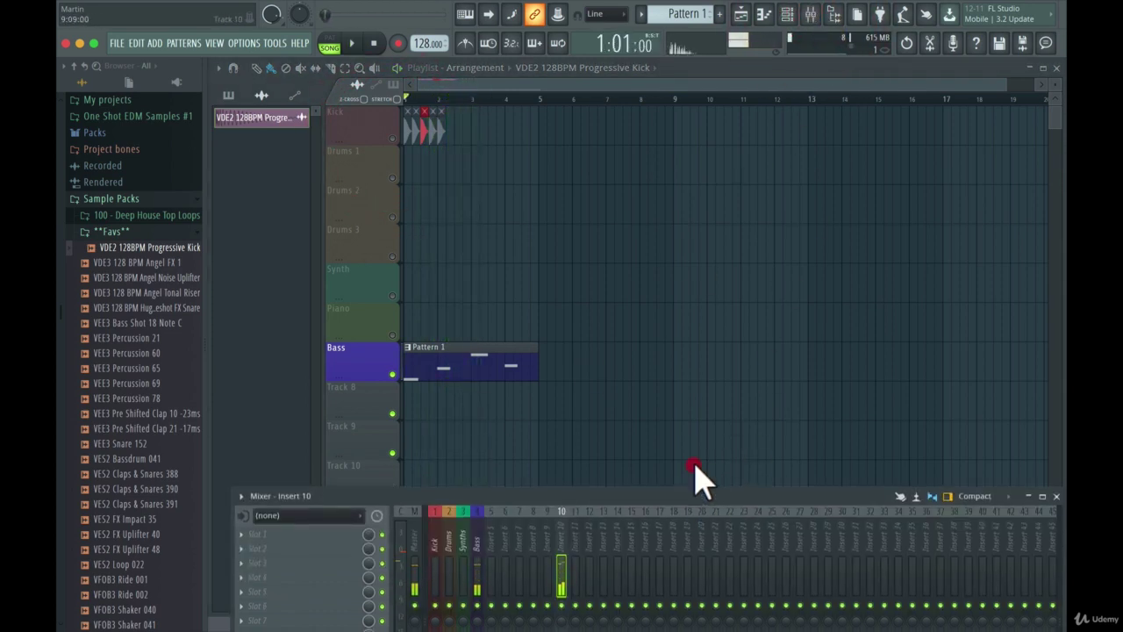
- Bypass Fruity parametric EQ 2 on the Bass mixer track and play the song to hear the difference
left_click_drag(689, 491, 675, 122)
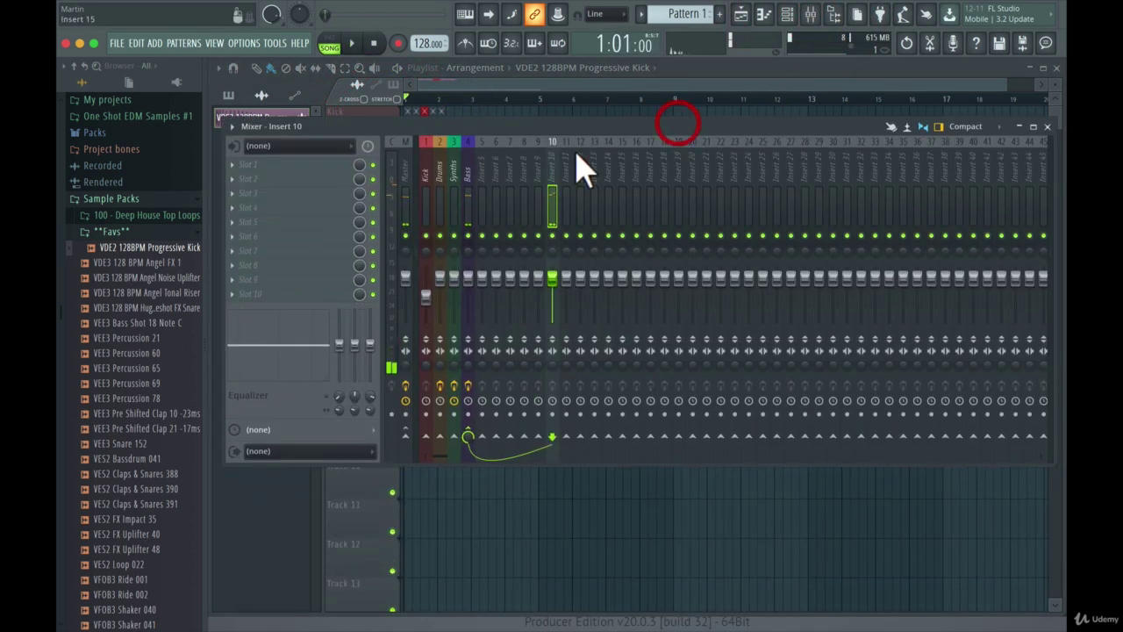
left_click(468, 148)
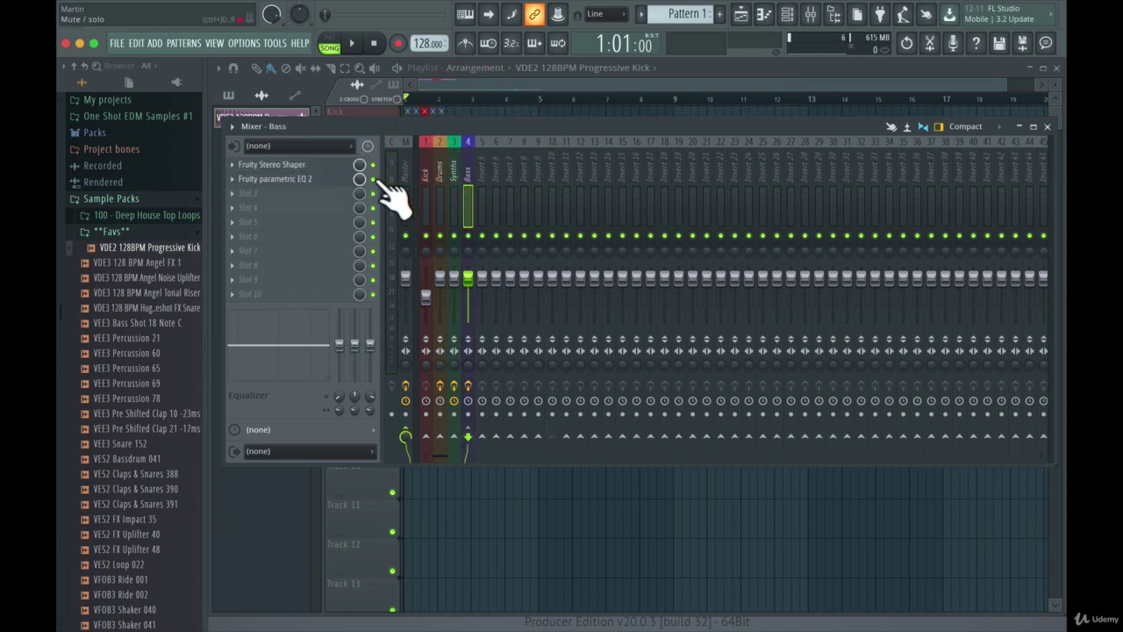
key("space")
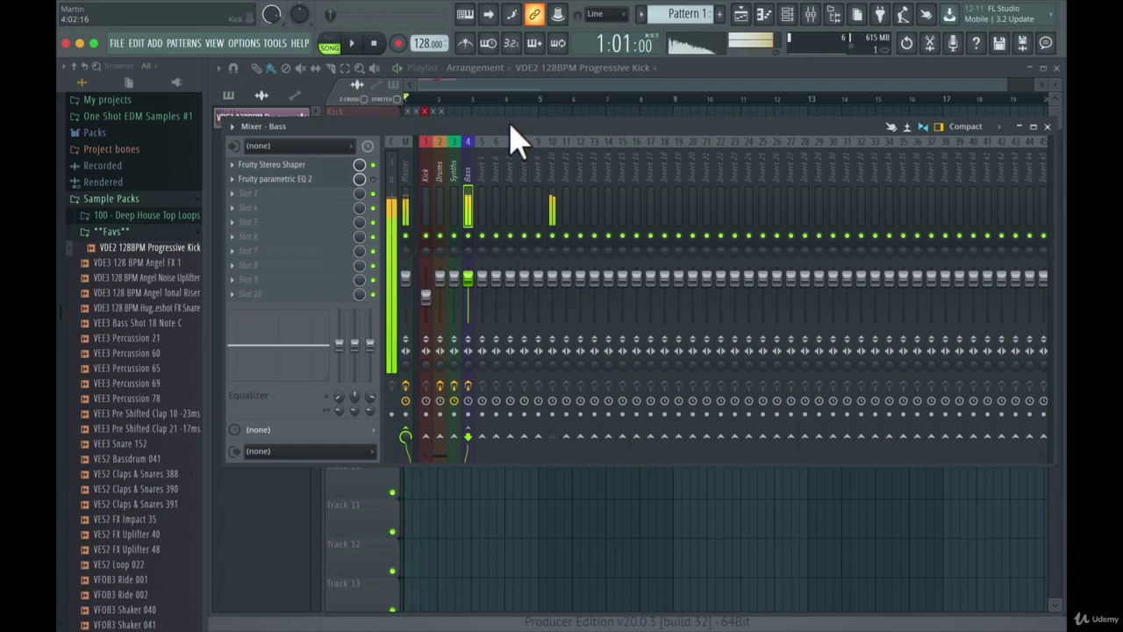
- Lower the Insert 10 volume fader and raise the Kick fader slightly in the mixer
left_click_drag(499, 135, 479, 257)
left_click_drag(519, 401, 518, 421)
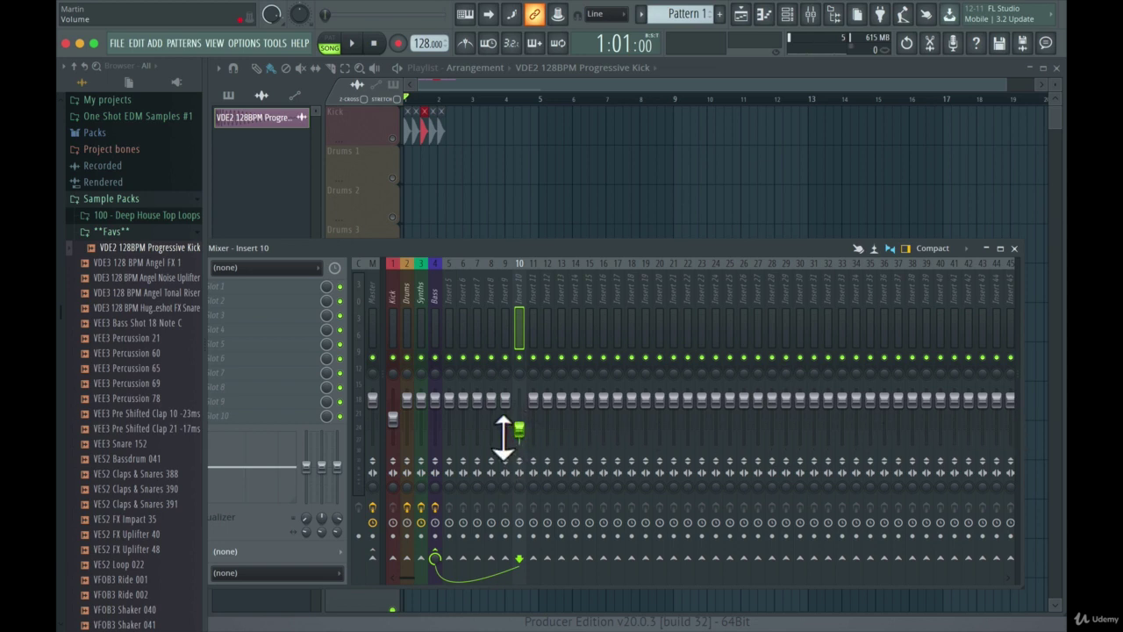
left_click(397, 425)
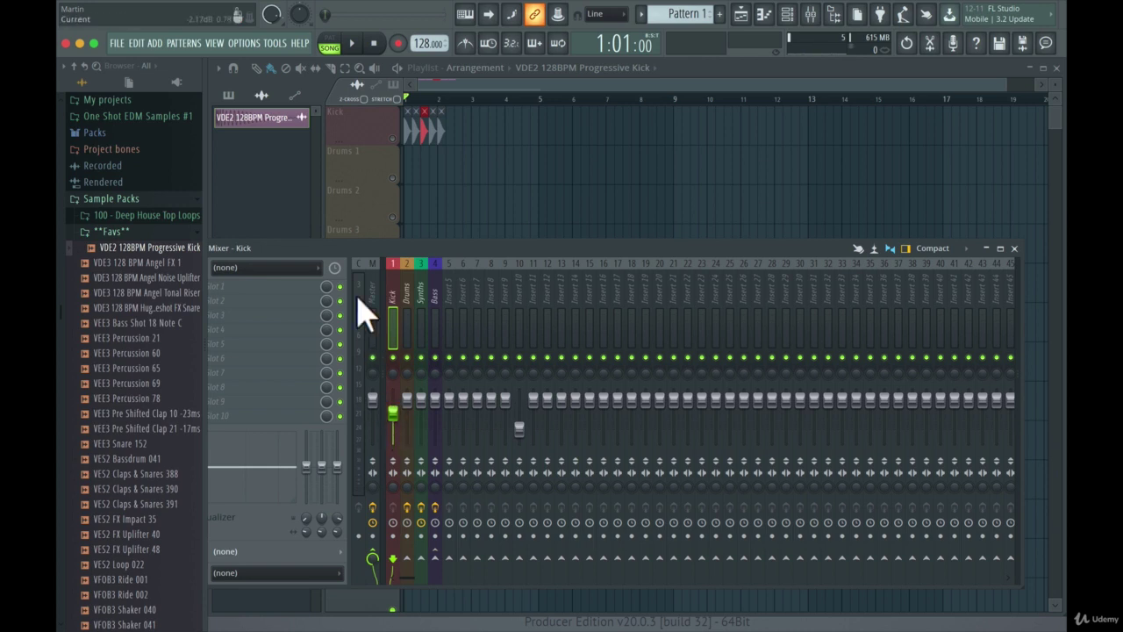
left_click_drag(404, 432, 392, 415)
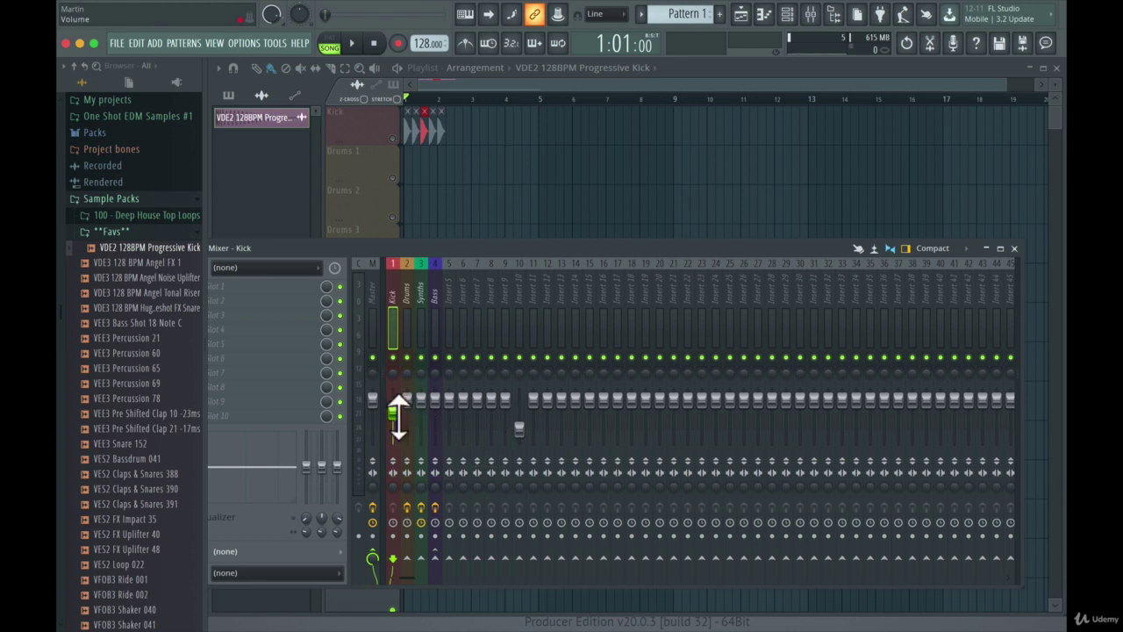
left_click(524, 443)
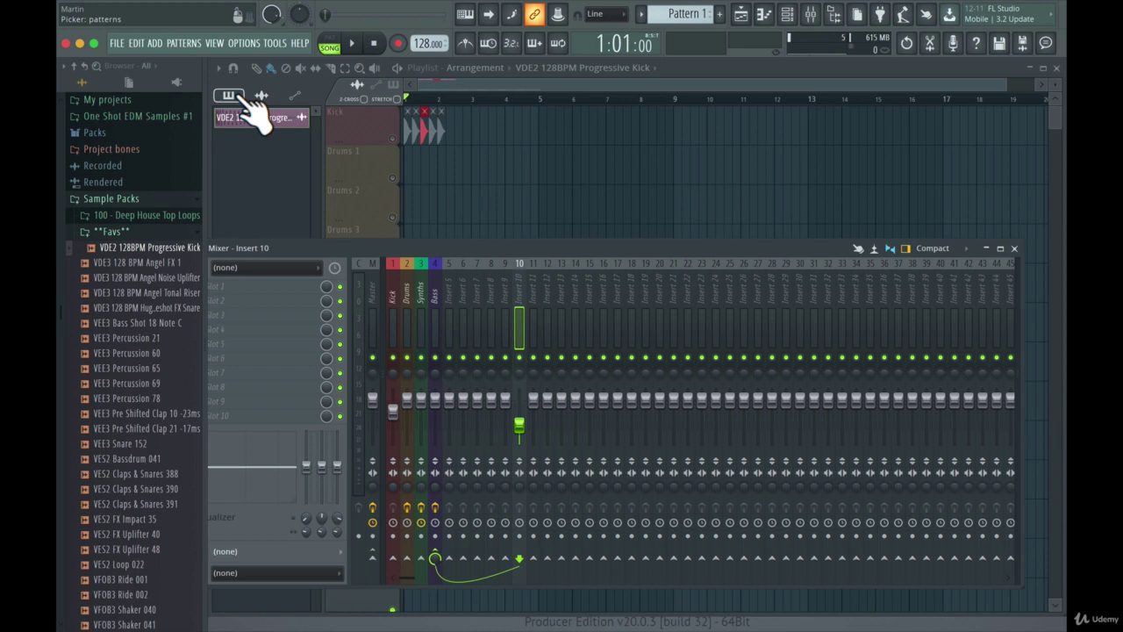
- Hide the mixer and unmute the Kick track in the playlist
left_click(292, 98)
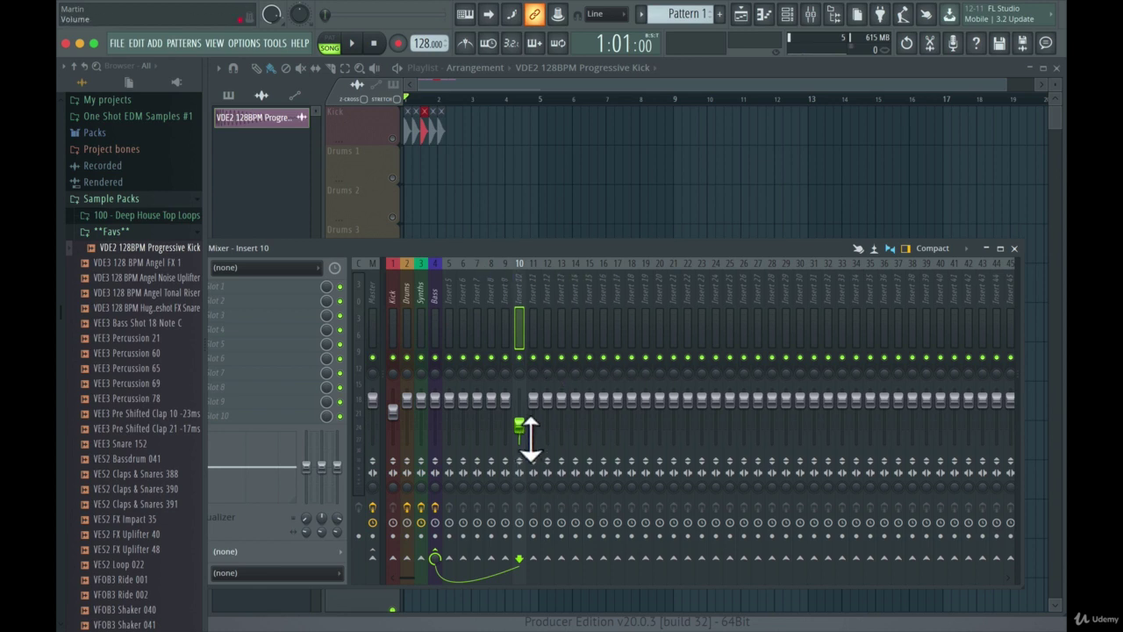
key("F9")
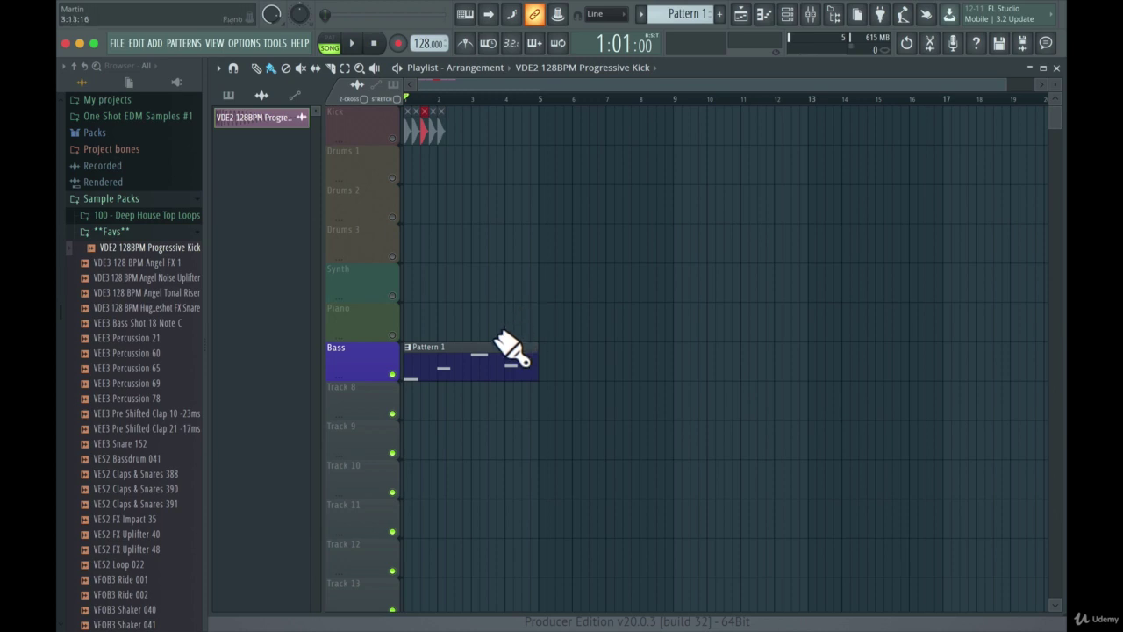
left_click(394, 138)
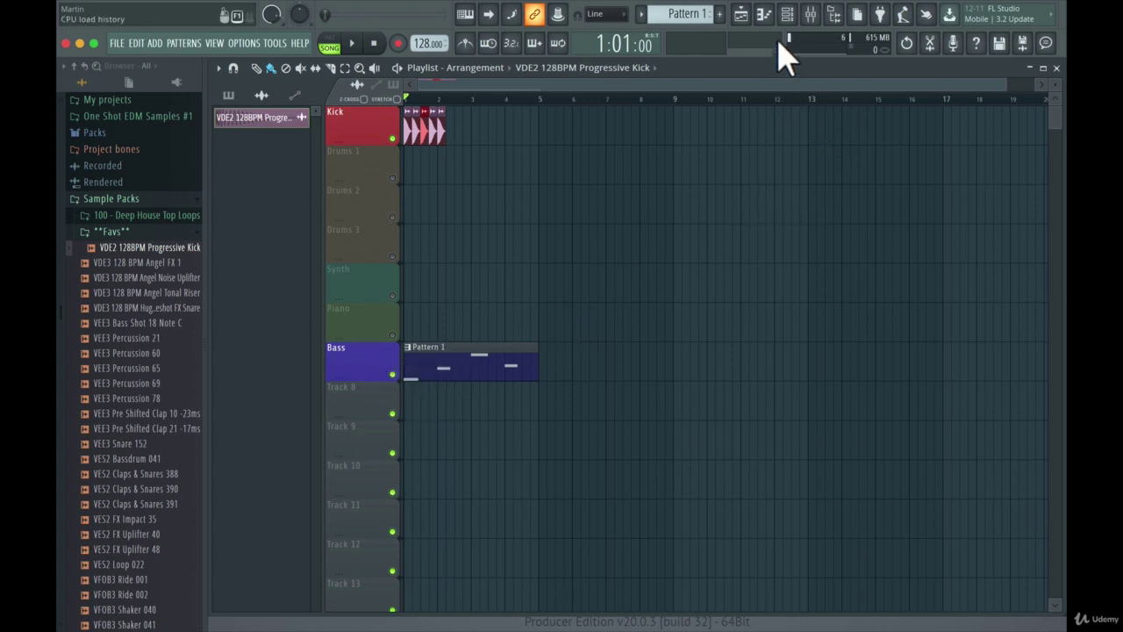
- Add a Sytrus channel from the channel rack and load its Bass preset
left_click(787, 14)
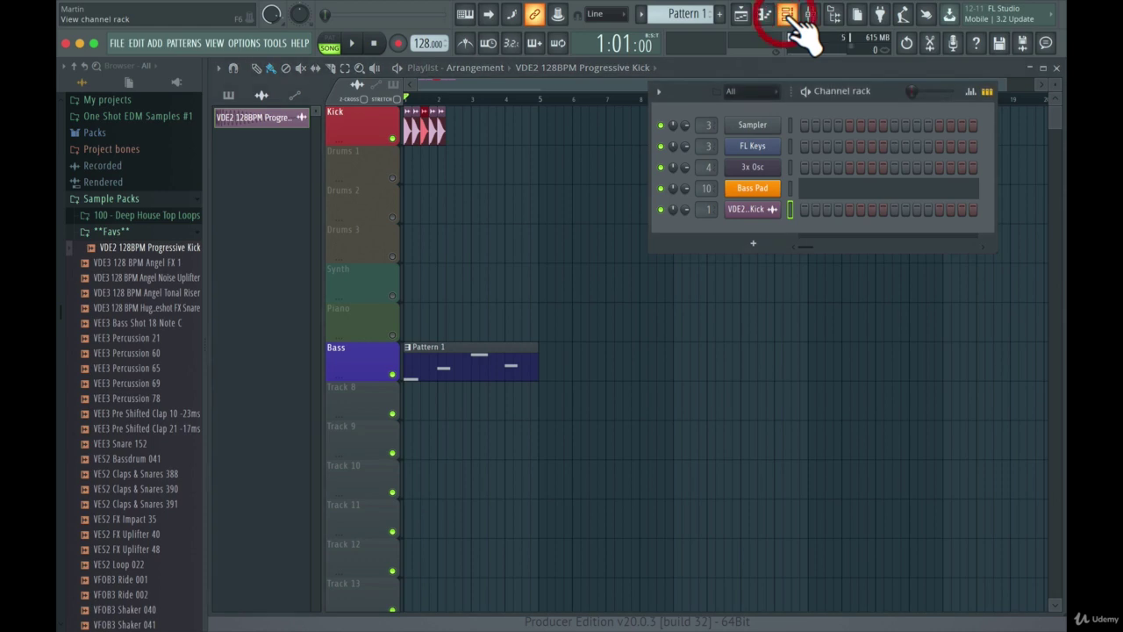
left_click(753, 243)
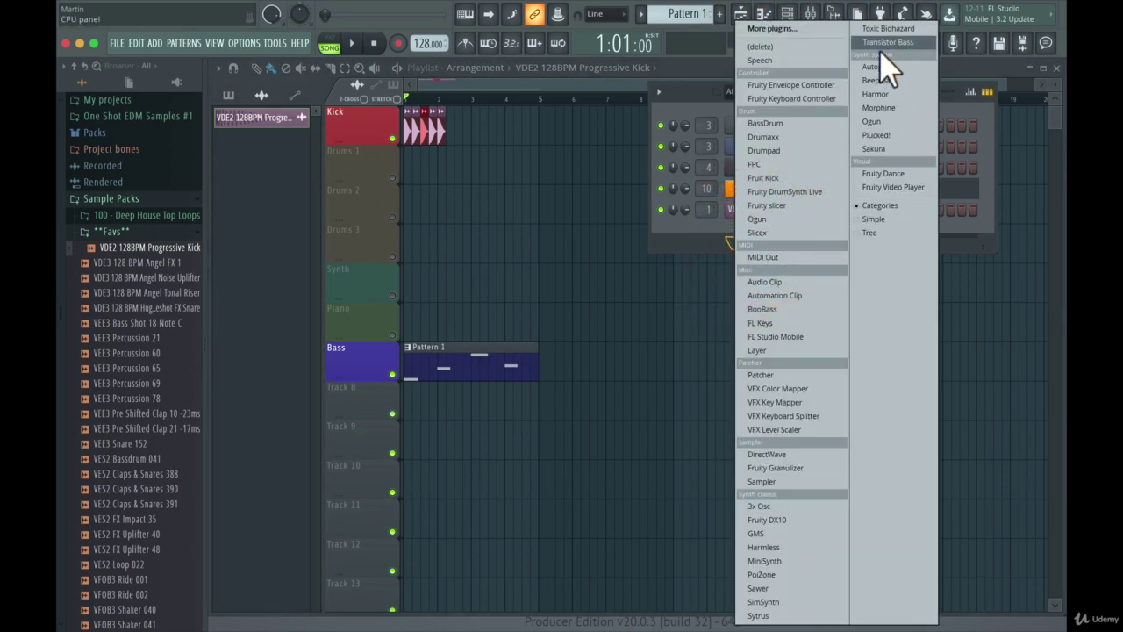
left_click(760, 615)
left_click(831, 188)
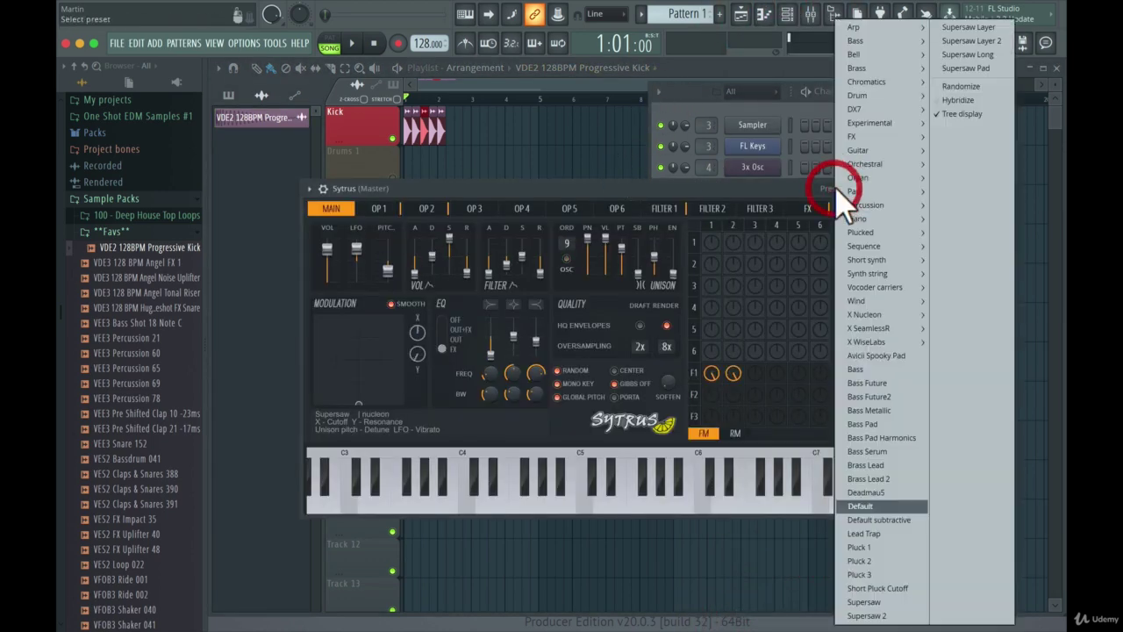
left_click(858, 371)
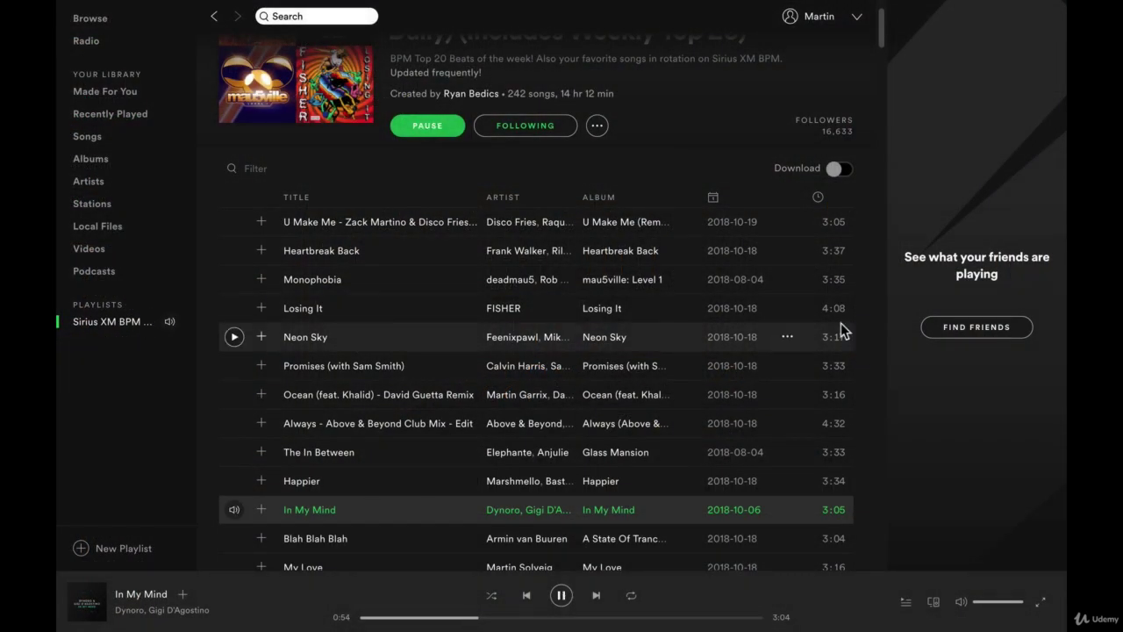
- Return to FL Studio from Spotify, adjust the Filter 1 cutoff of the Sytrus Bass preset and show Filter 2
left_click(423, 617)
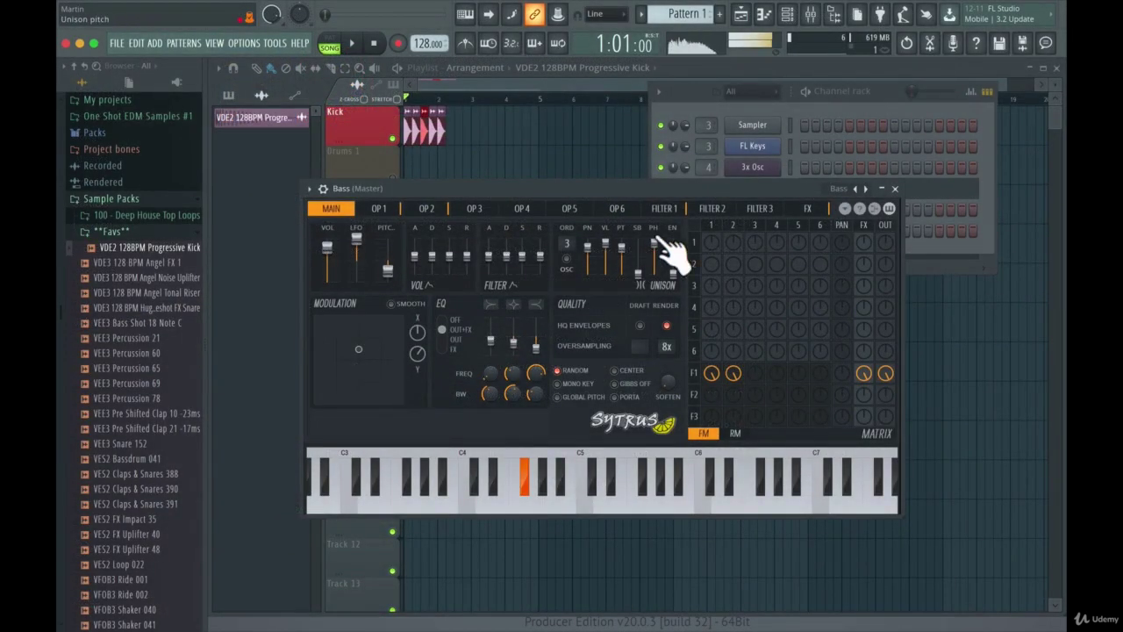
left_click(663, 208)
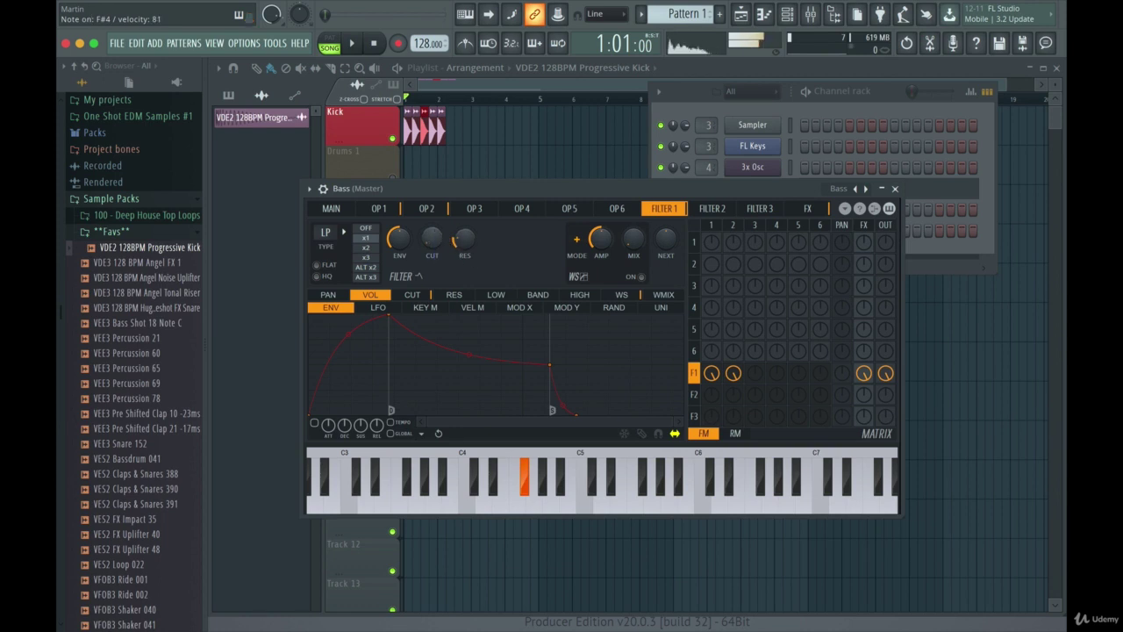
left_click_drag(435, 239, 435, 226)
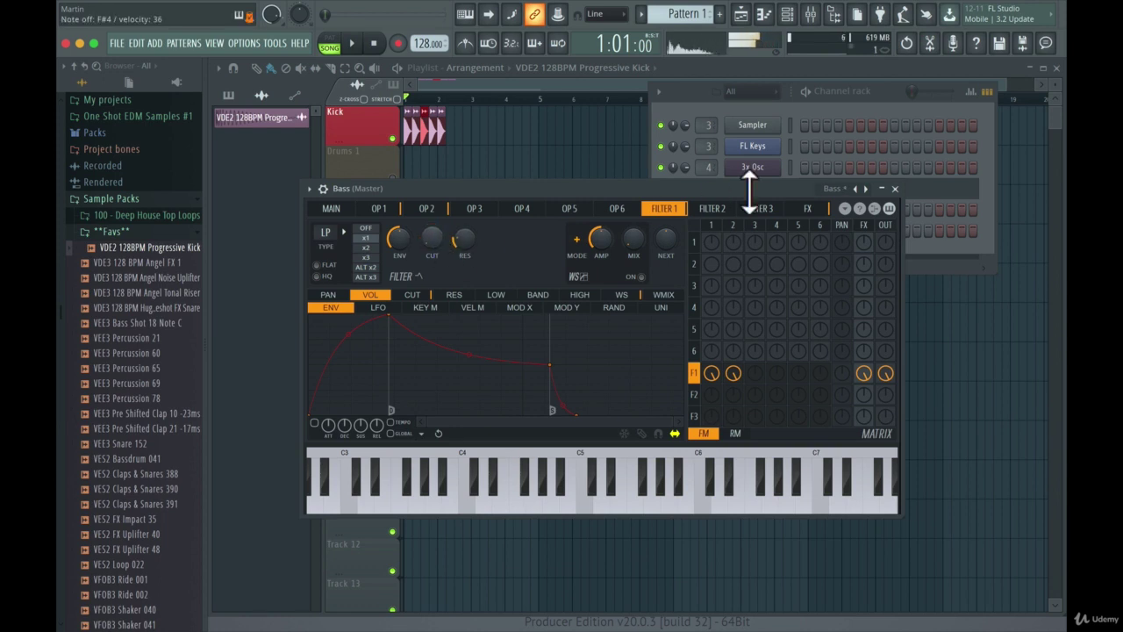
left_click(721, 209)
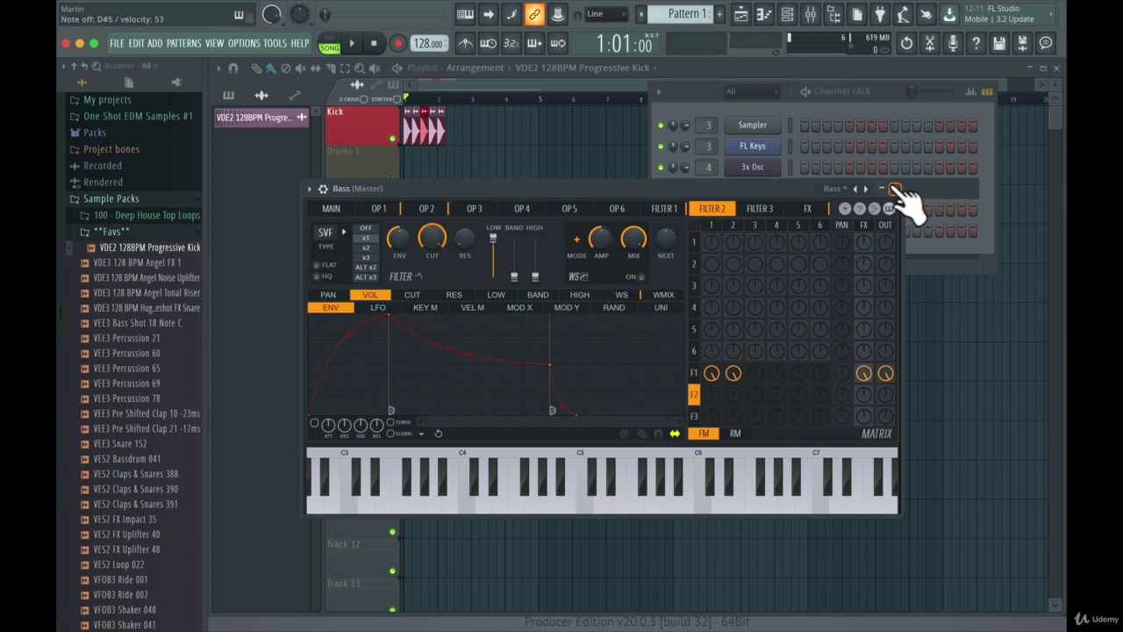
- Switch to Spotify to check the reference song In My Mind and return to FL Studio
key("super+Tab")
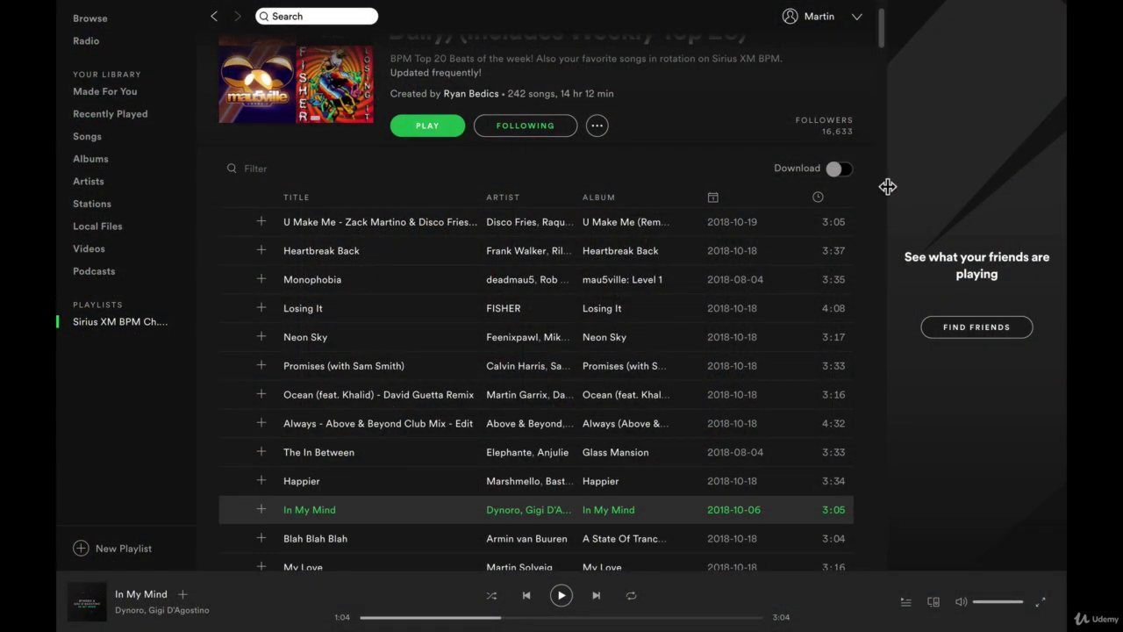
key("super+Tab")
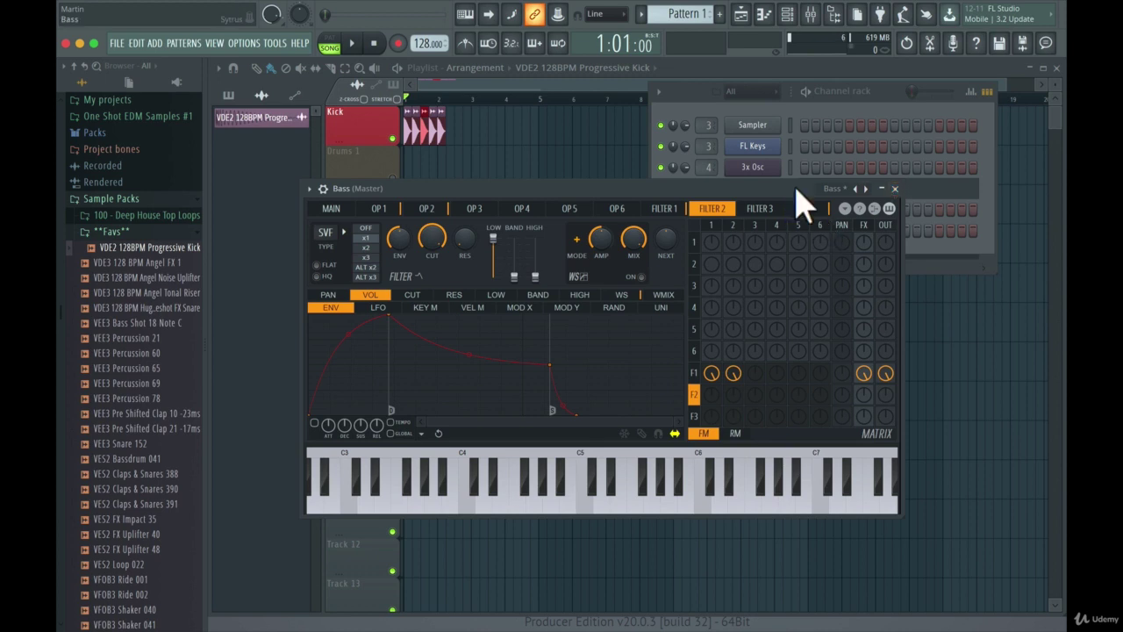
- Audition the Sytrus presets Bass Future and Bass Future2, and examine their Filter 1 and Filter 2 settings
left_click(866, 189)
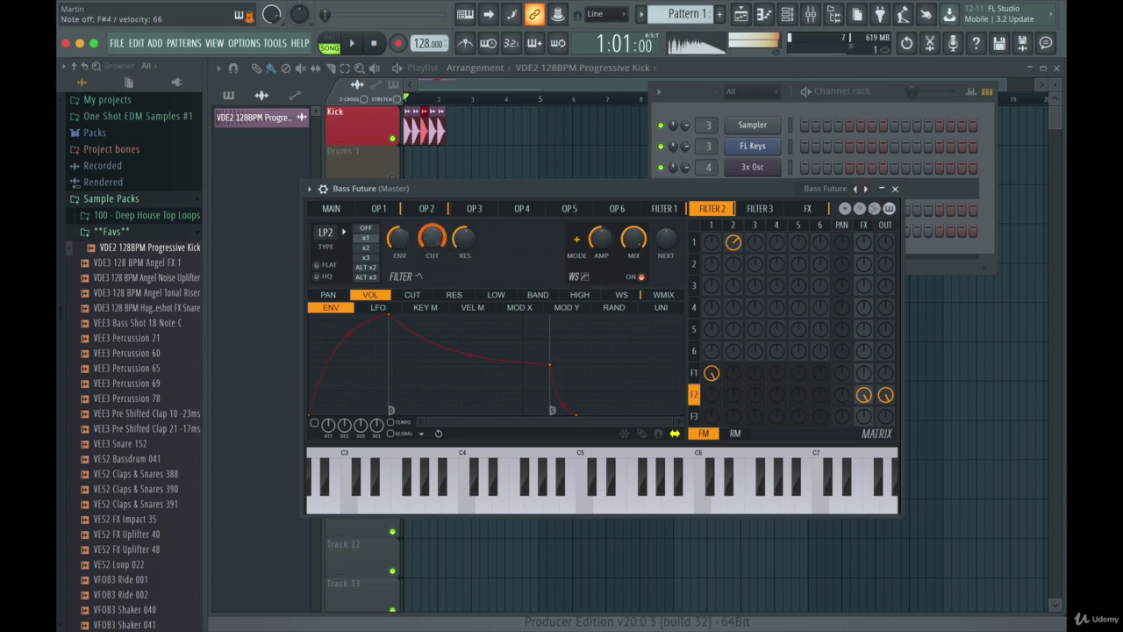
left_click(664, 207)
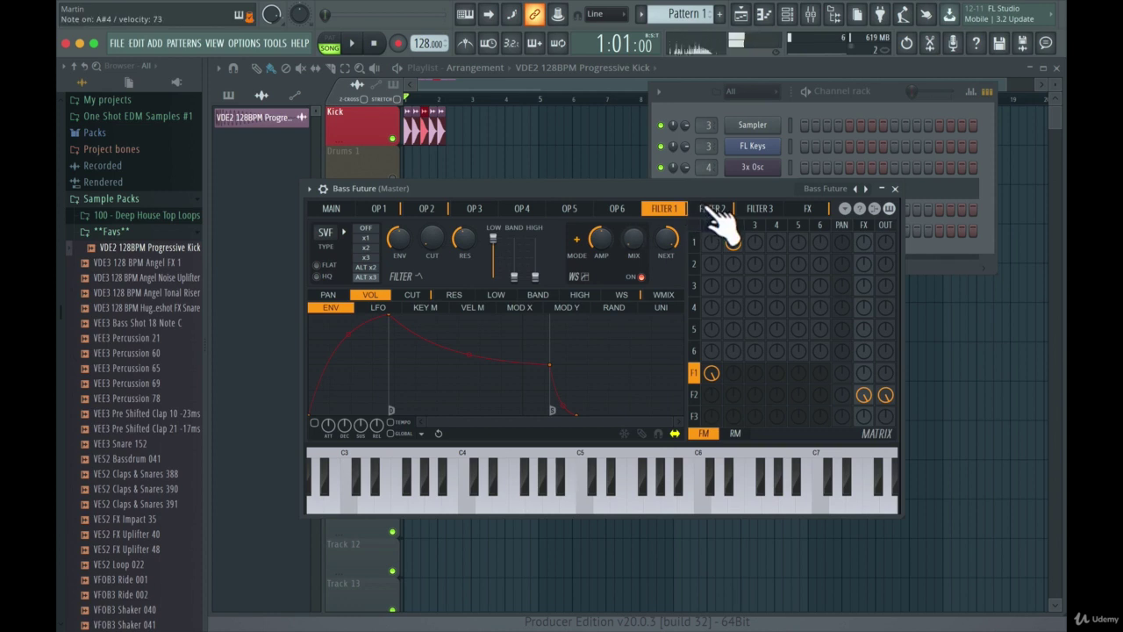
left_click(866, 189)
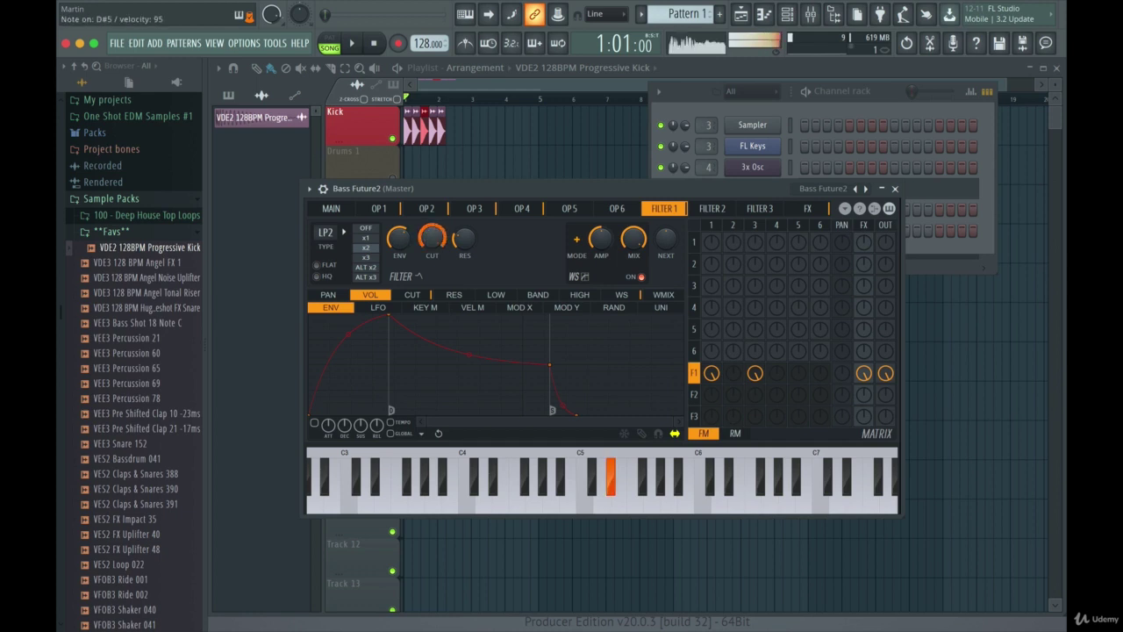
left_click(715, 210)
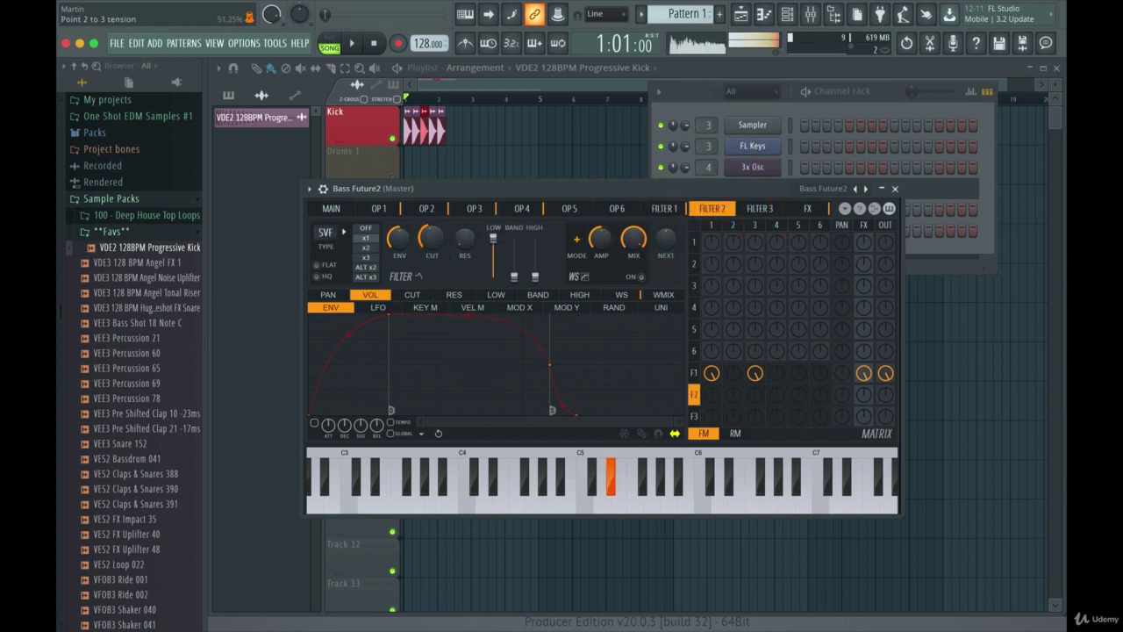
- Audition the following Sytrus presets one by one, from Bass Metallic through Bass Pad Harmonics and Bass Serum to Click
left_click(866, 189)
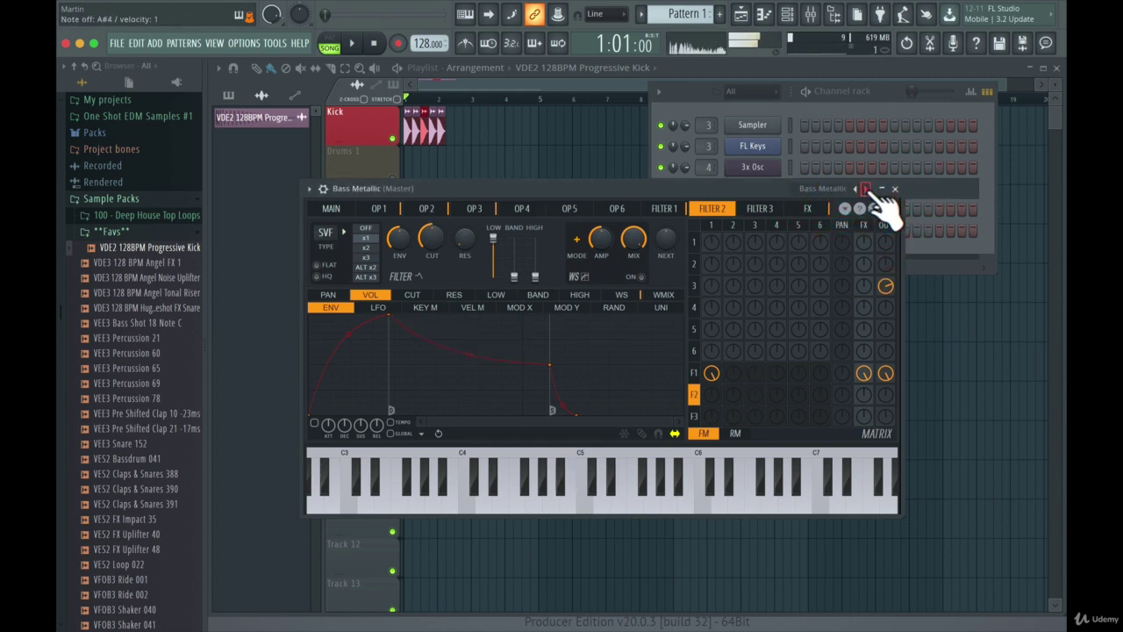
left_click(866, 189)
left_click(866, 188)
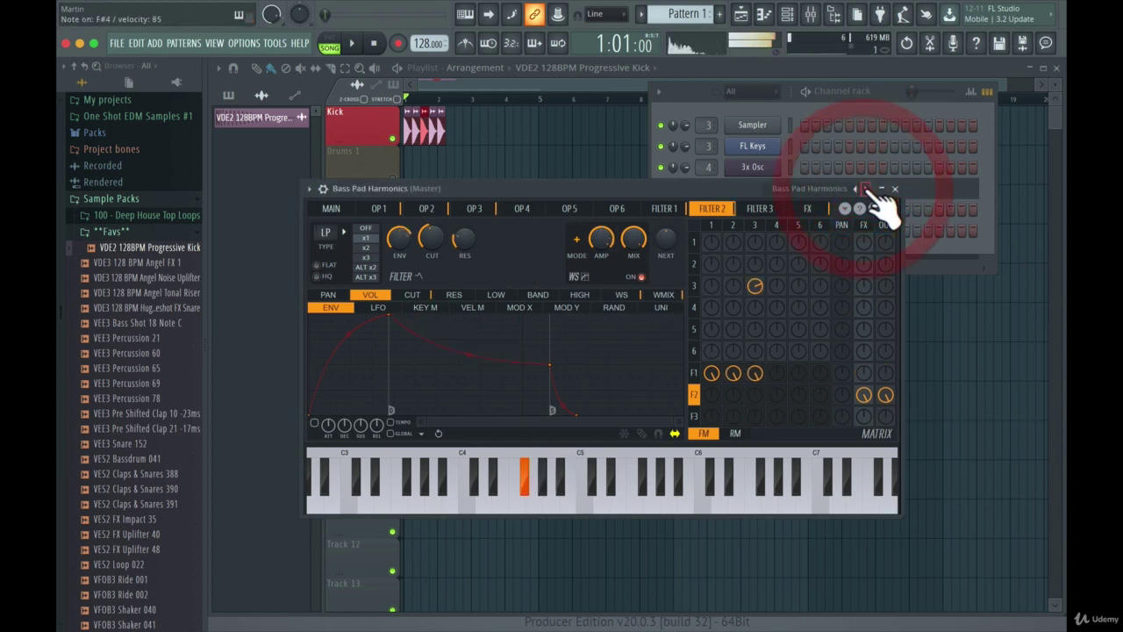
left_click(866, 190)
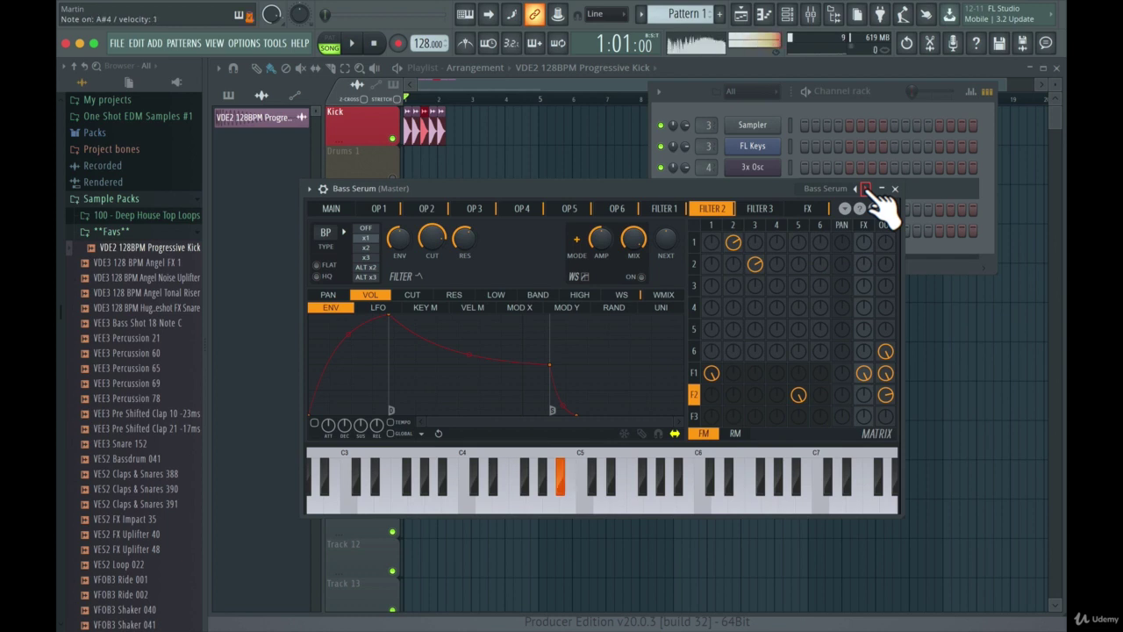
left_click(866, 189)
left_click(866, 190)
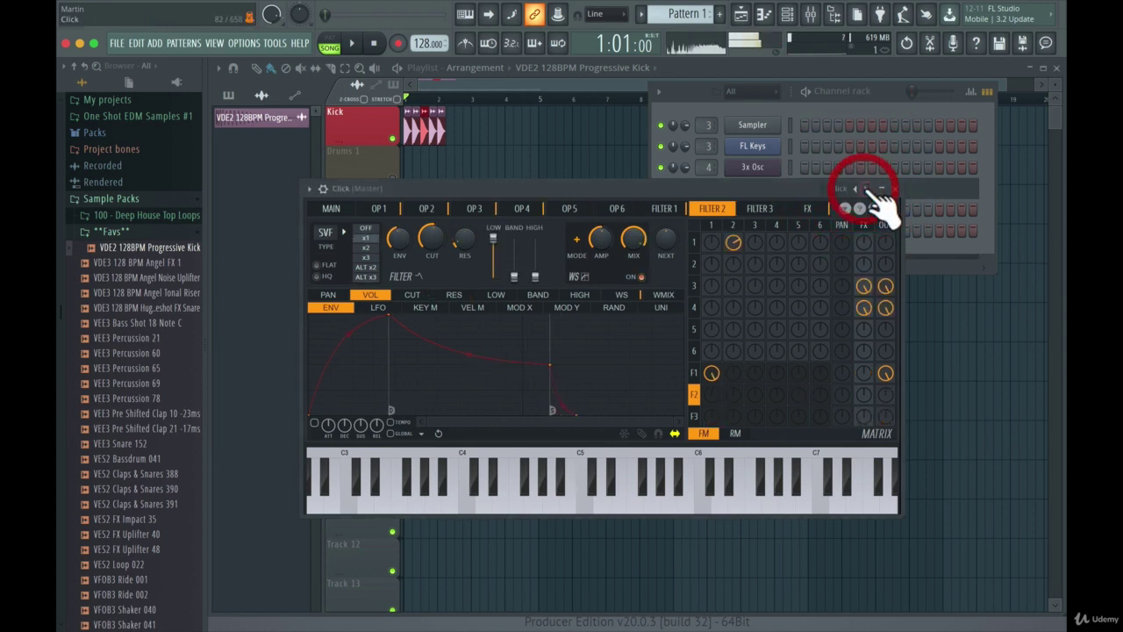
- Load the Sytrus Supersaw preset and step back through the preset list, auditioning Trisynth and Trance pluck 3
left_click(844, 189)
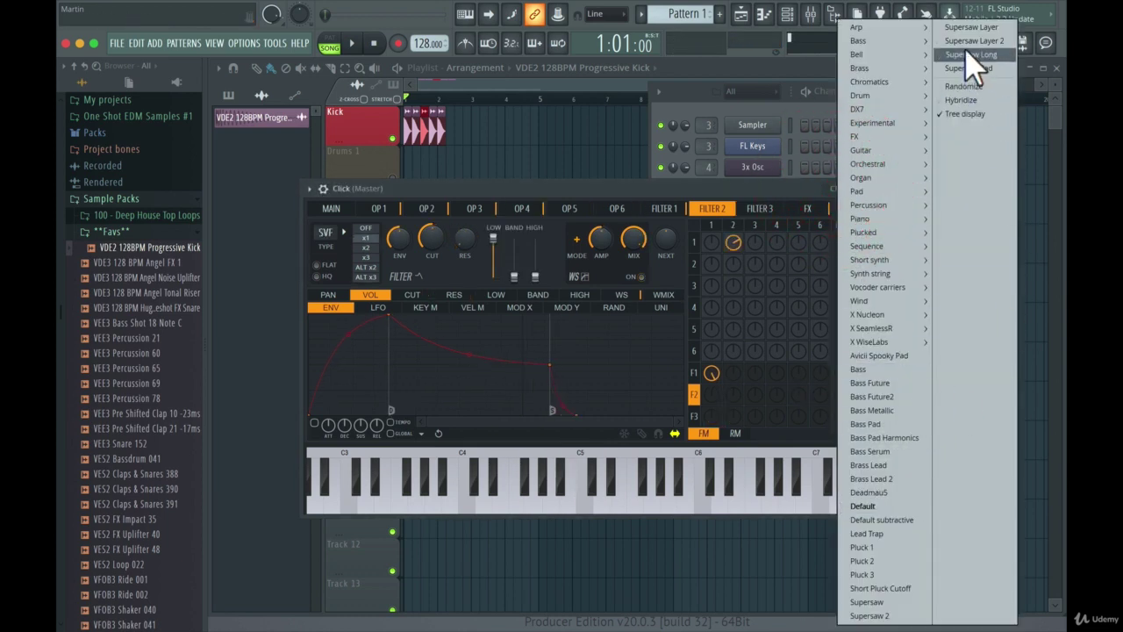
left_click(869, 603)
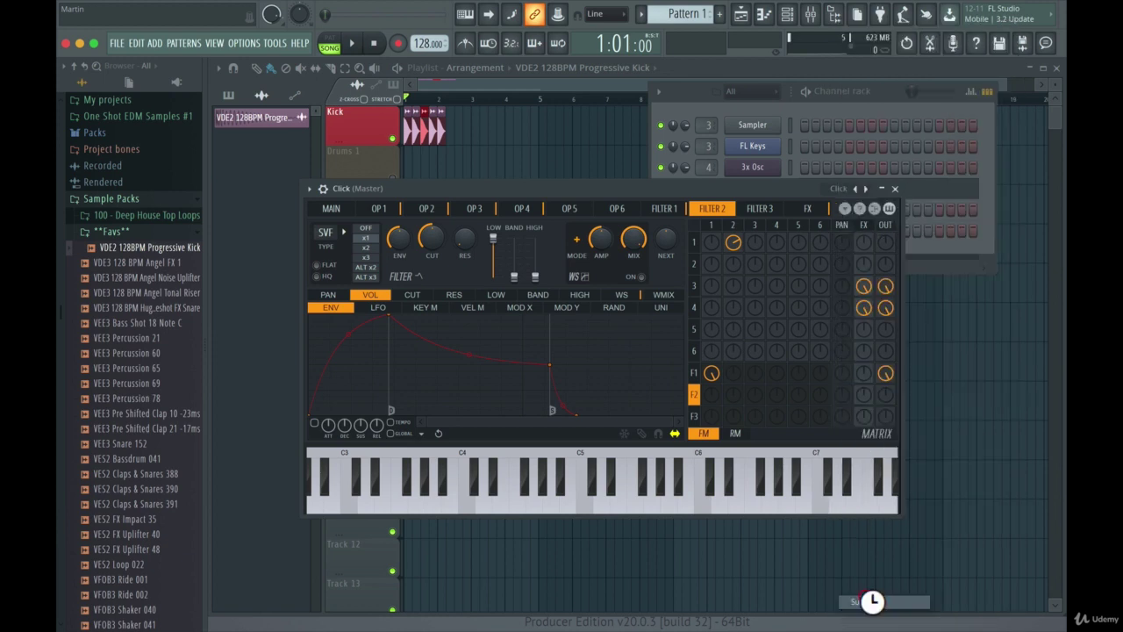
left_click(865, 190)
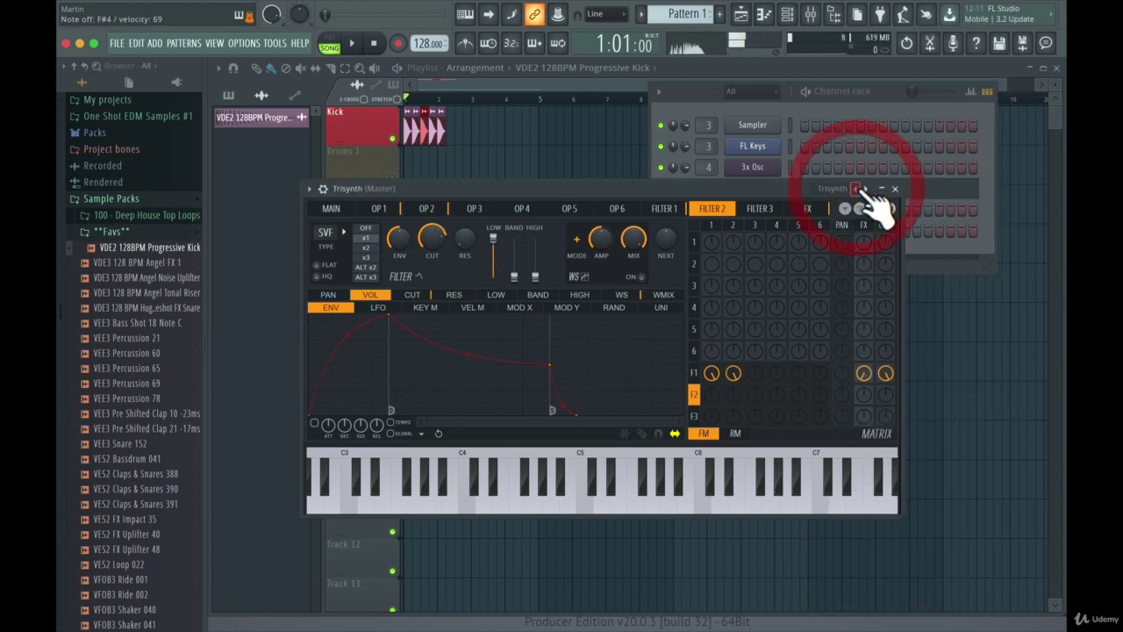
left_click(865, 190)
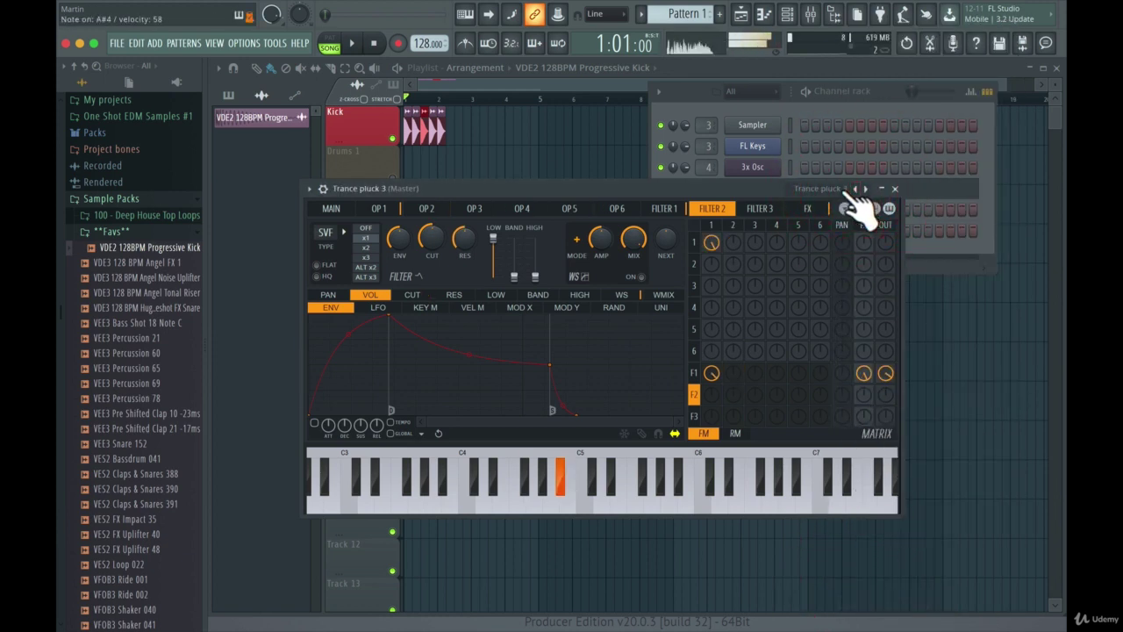
left_click(855, 189)
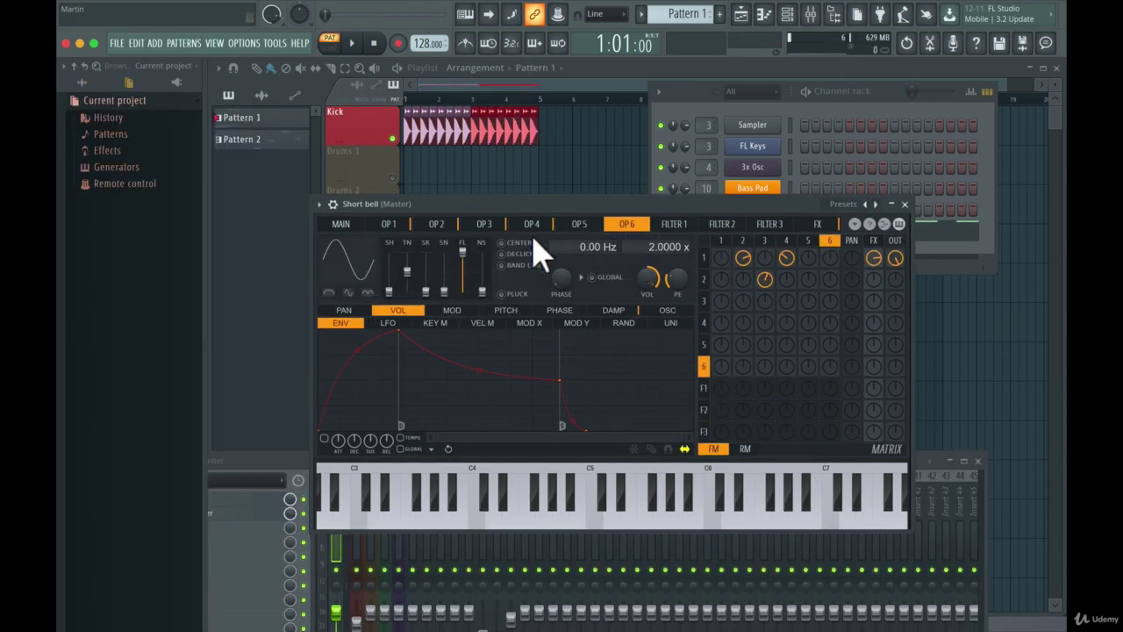
- Play the pattern briefly and examine the Short bell patch settings from Main through OP 1 to OP 6 and Filter 1 to Filter 3
key("space")
left_click(347, 225)
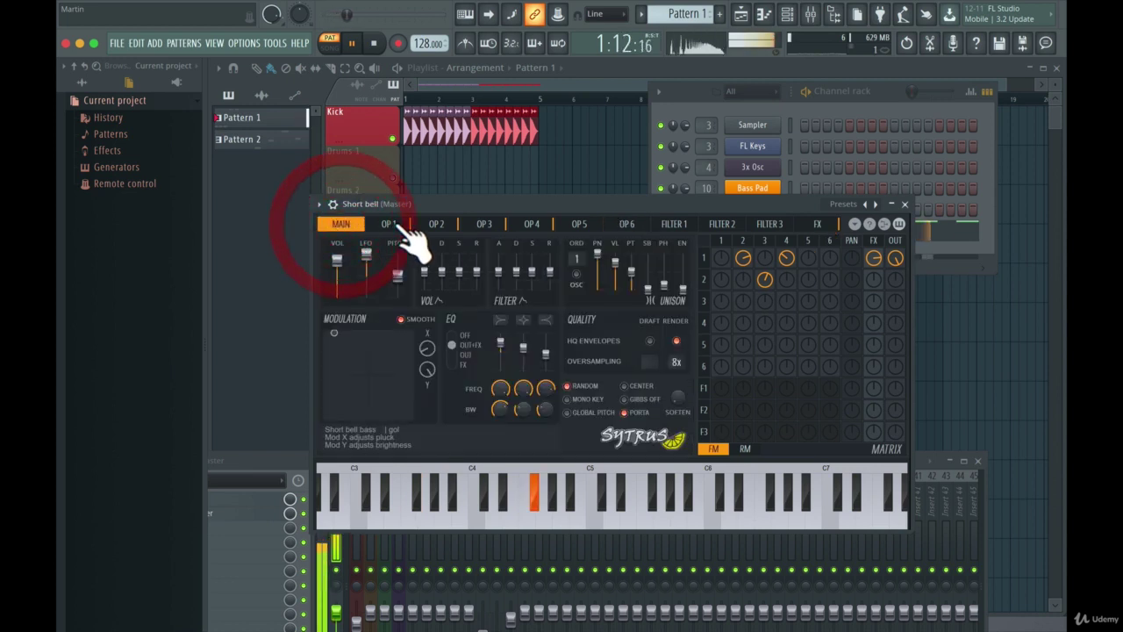
left_click(392, 224)
left_click(436, 224)
left_click(483, 224)
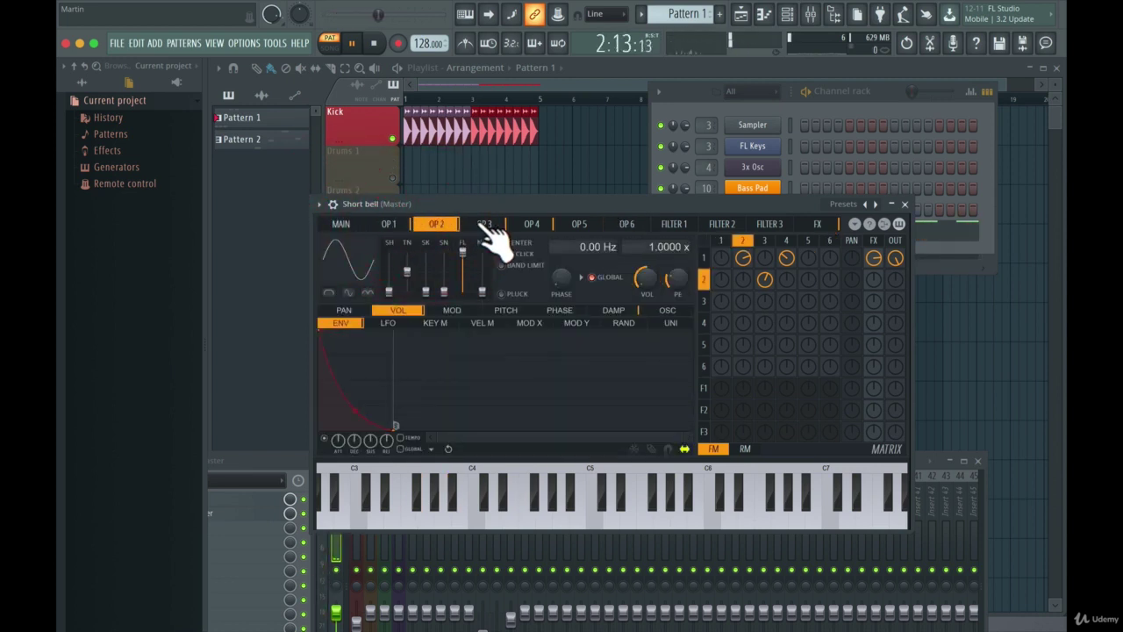
left_click(532, 224)
key("space")
left_click(579, 224)
left_click(627, 224)
left_click(674, 224)
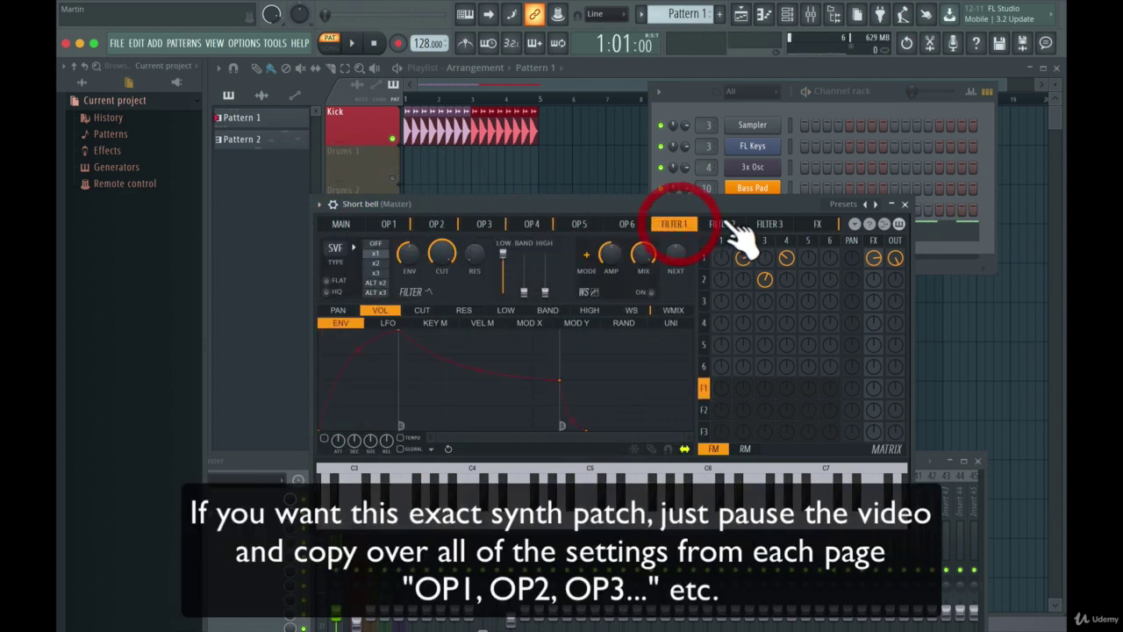
left_click(721, 224)
left_click(769, 224)
- Review the Short bell patch pages in reverse order, from Filter 2 through the operators back to Main
left_click(722, 224)
left_click(673, 224)
left_click(626, 224)
left_click(579, 225)
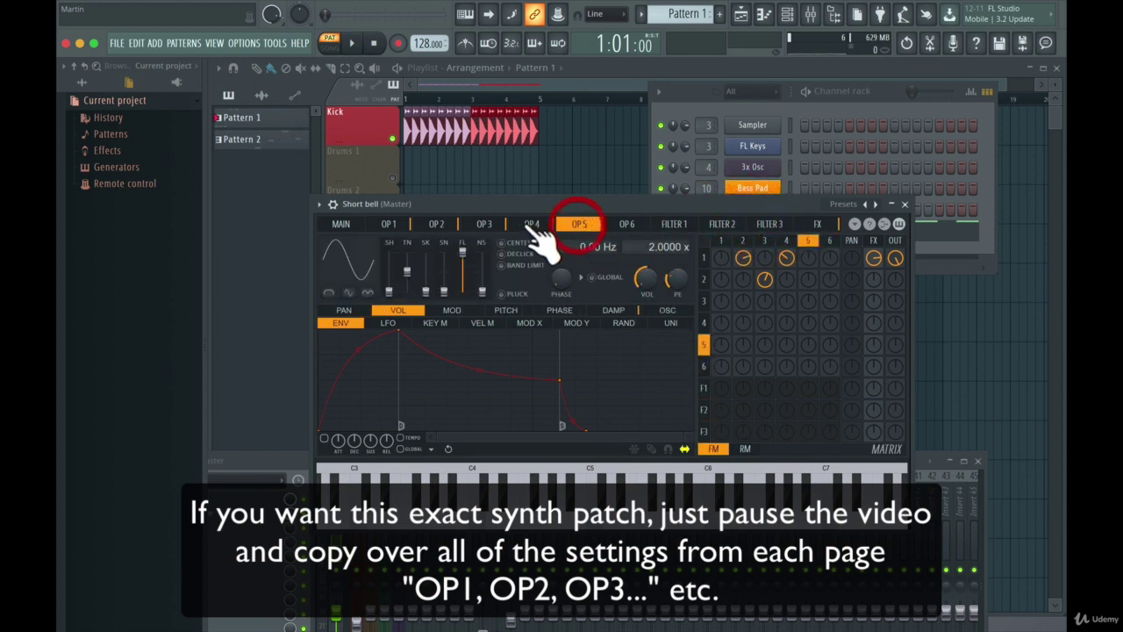
left_click(531, 225)
left_click(483, 225)
left_click(436, 225)
left_click(389, 225)
left_click(341, 225)
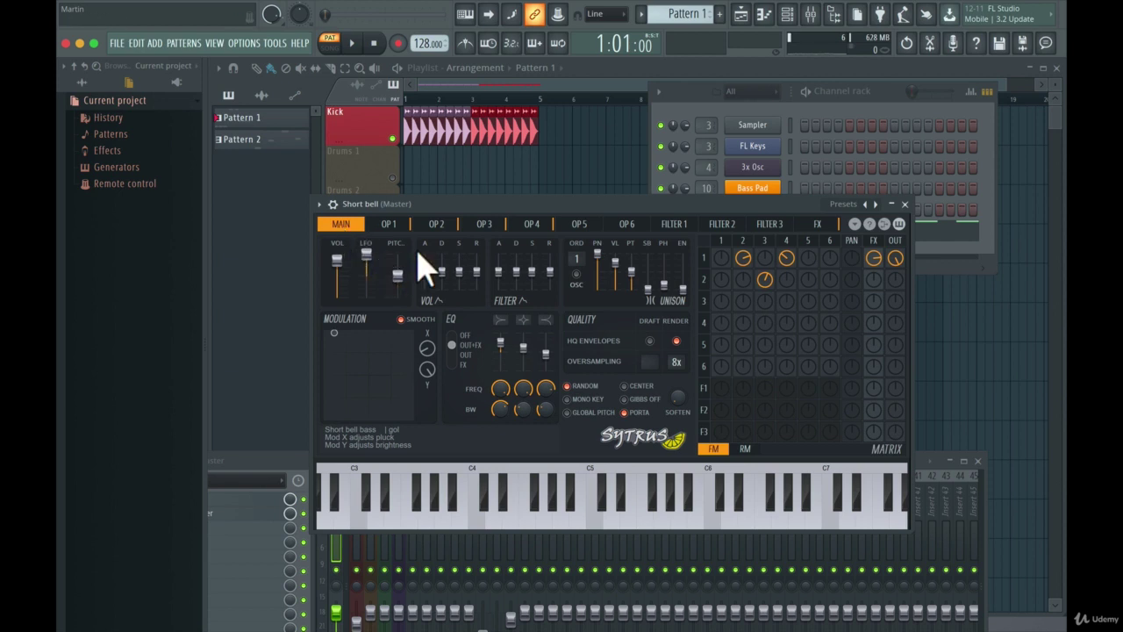
- Close the Sytrus window and open the Short bell piano roll, placing it below the channel rack
left_click_drag(590, 202, 552, 204)
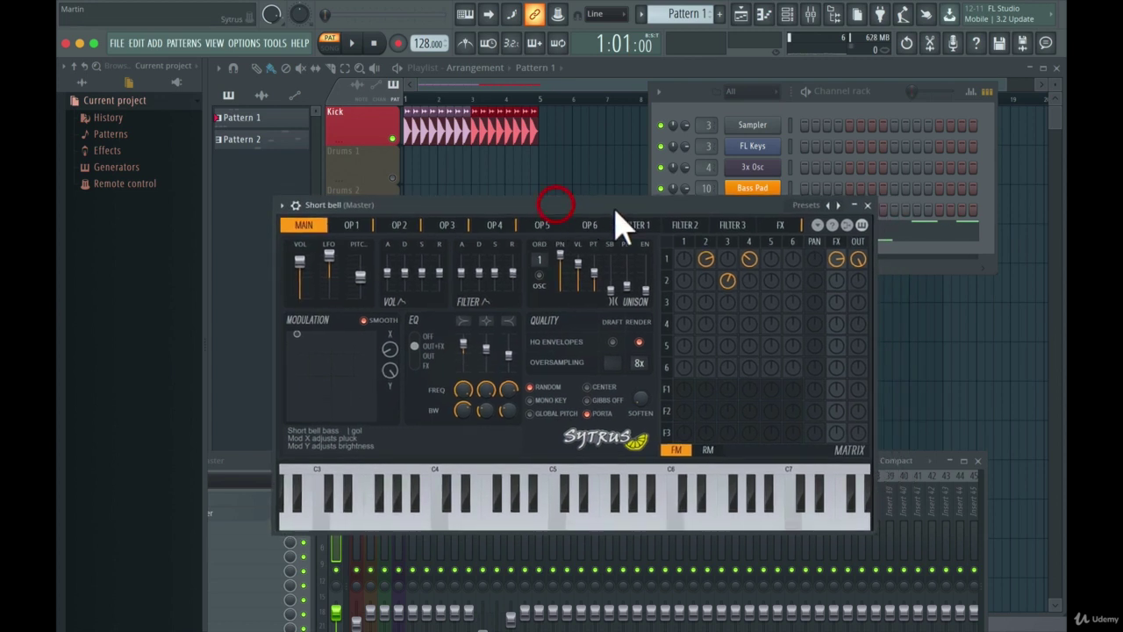
left_click(867, 206)
left_click(864, 235)
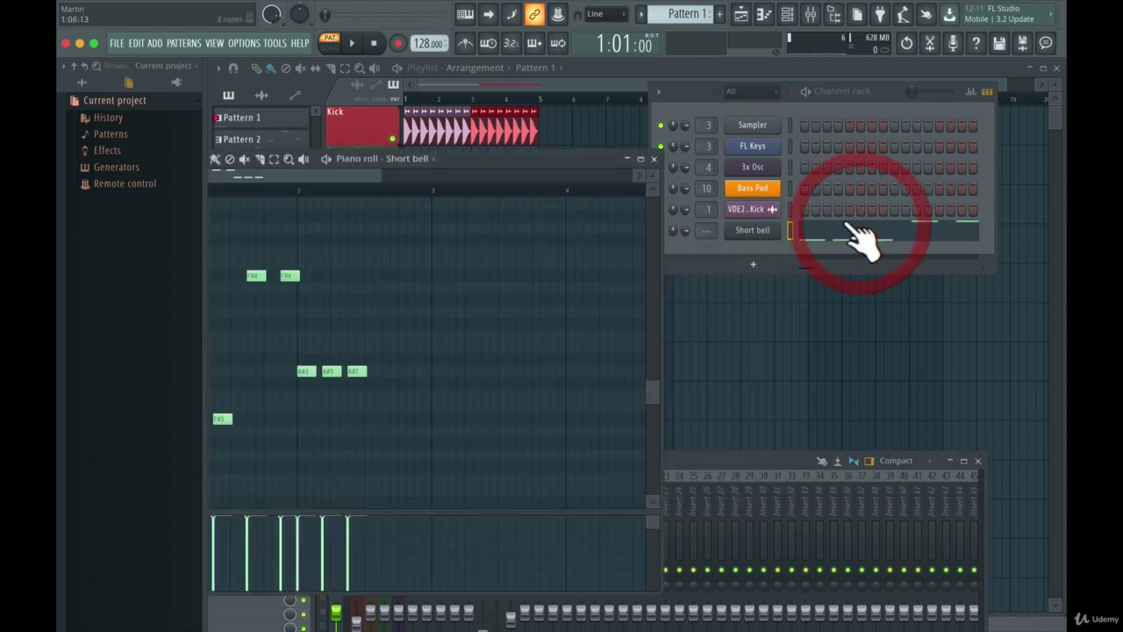
left_click_drag(615, 203, 762, 282)
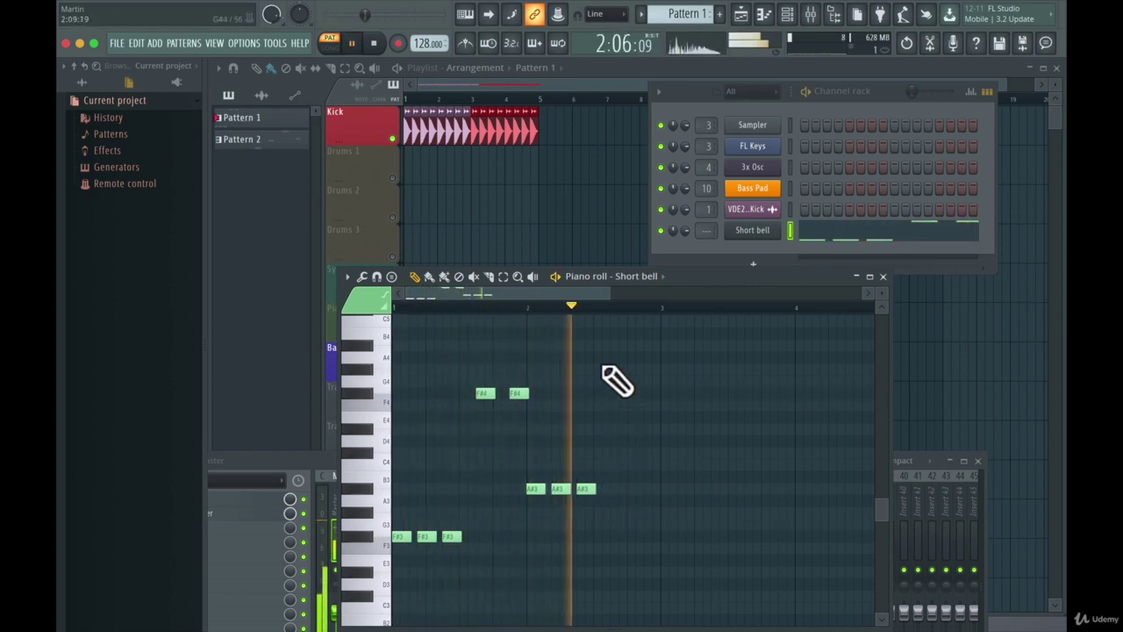
- Add an A#4 note at 2:13:00, lengthen it to the start of bar 3, and play the pattern back
key("space")
left_click(639, 347)
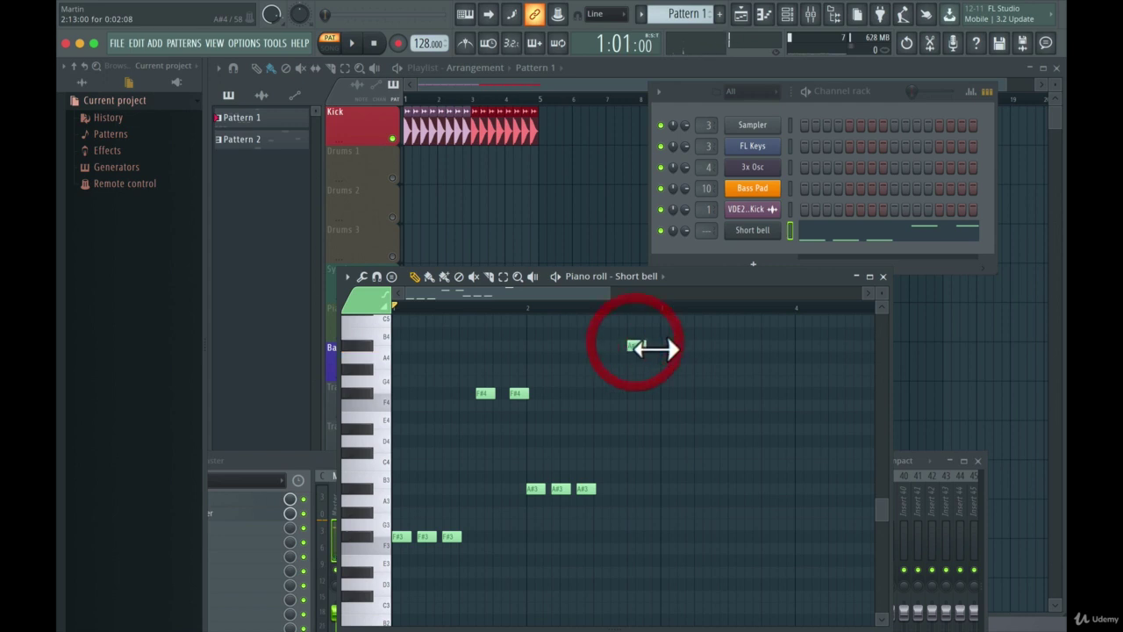
left_click(649, 353)
key("space")
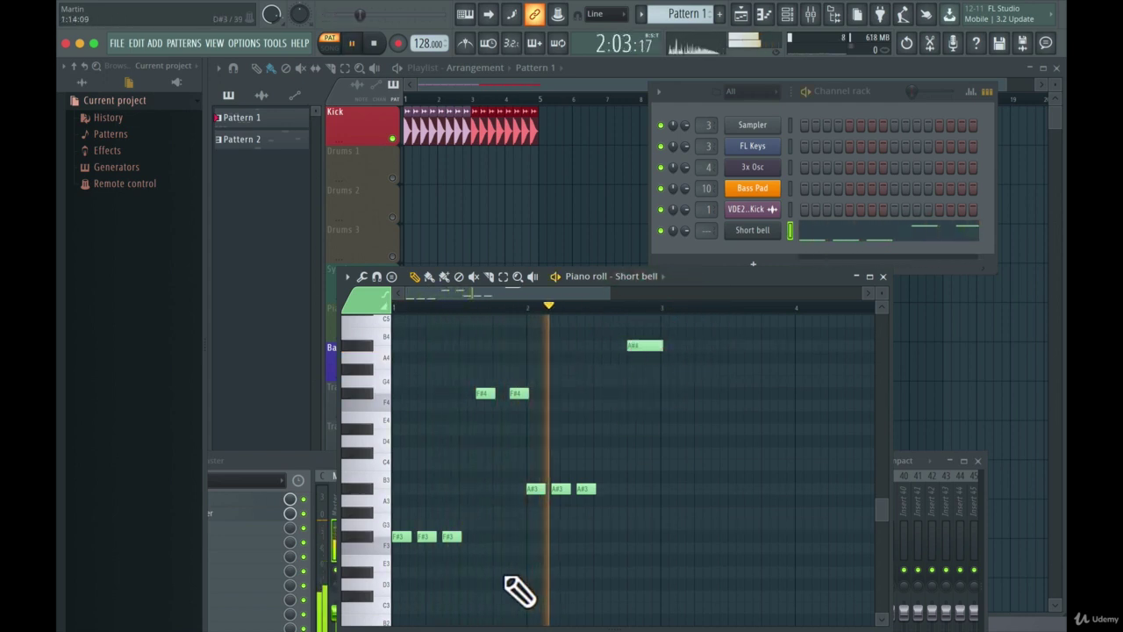
key("space")
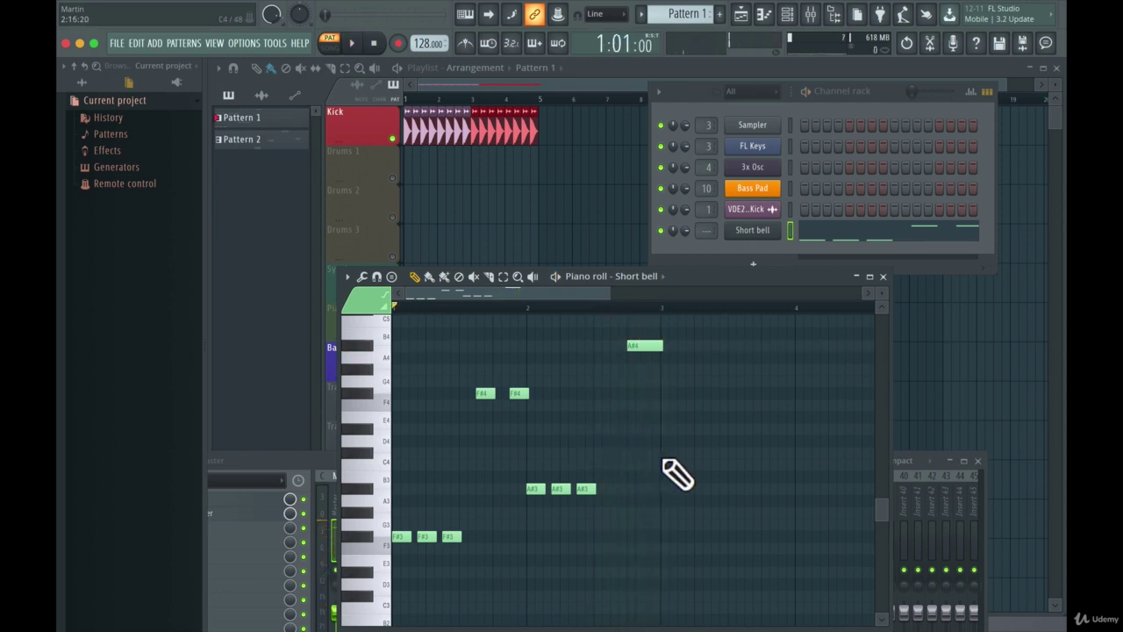
- Place three short, evenly spaced D#4 notes from the start of bar 3, checking the pitch with playback
left_click(666, 464)
left_click_drag(686, 476, 685, 436)
key("space")
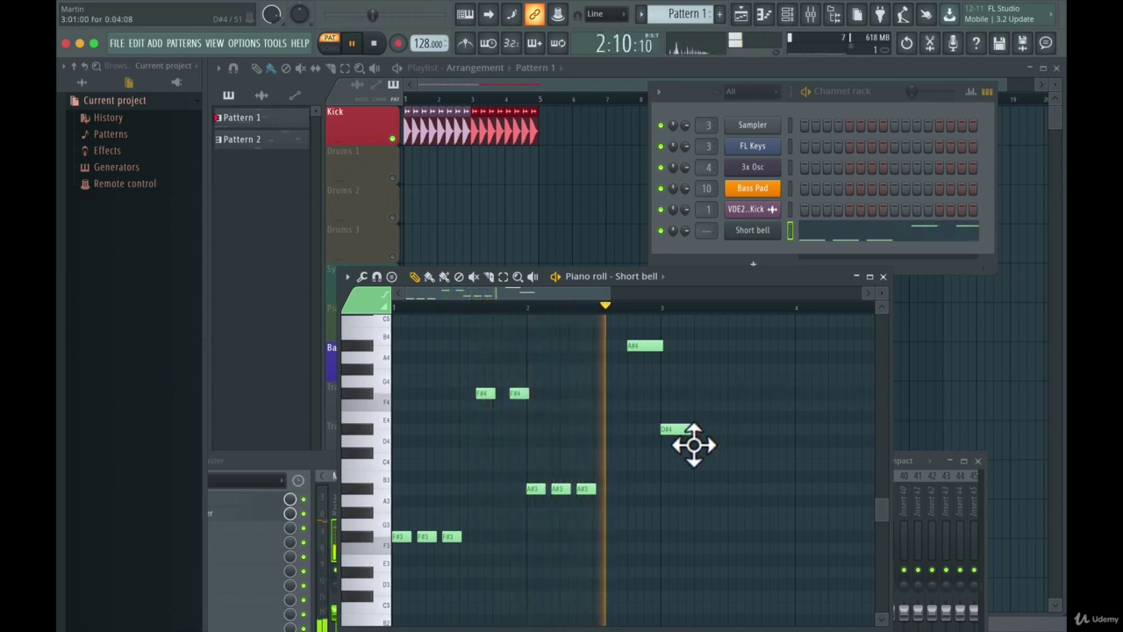
key("space")
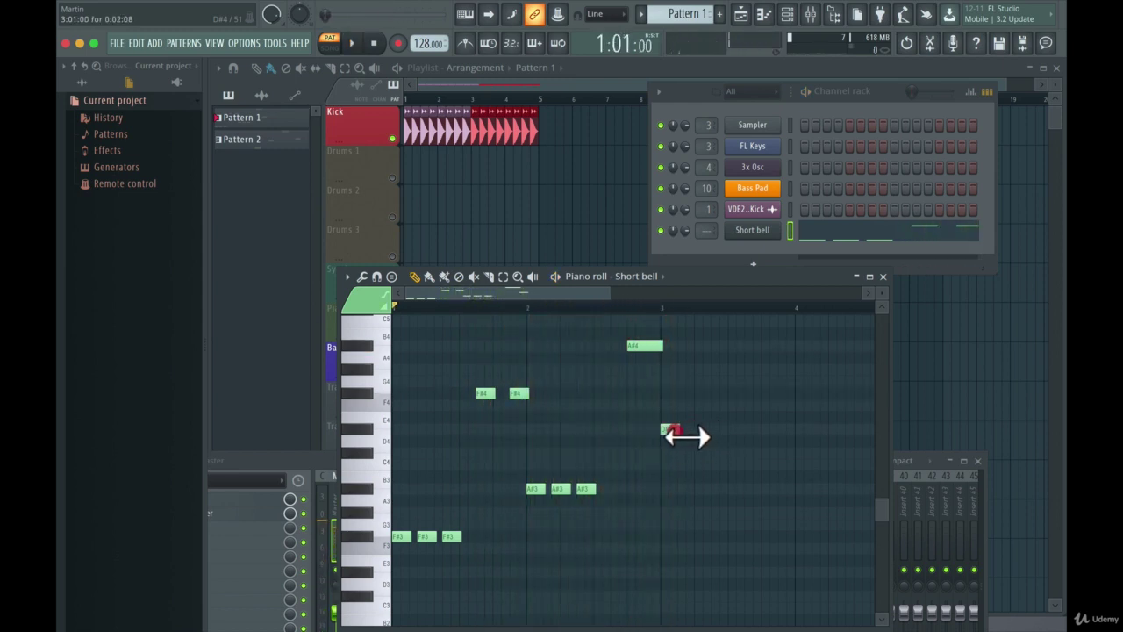
left_click(672, 429)
left_click(693, 429)
left_click(717, 429)
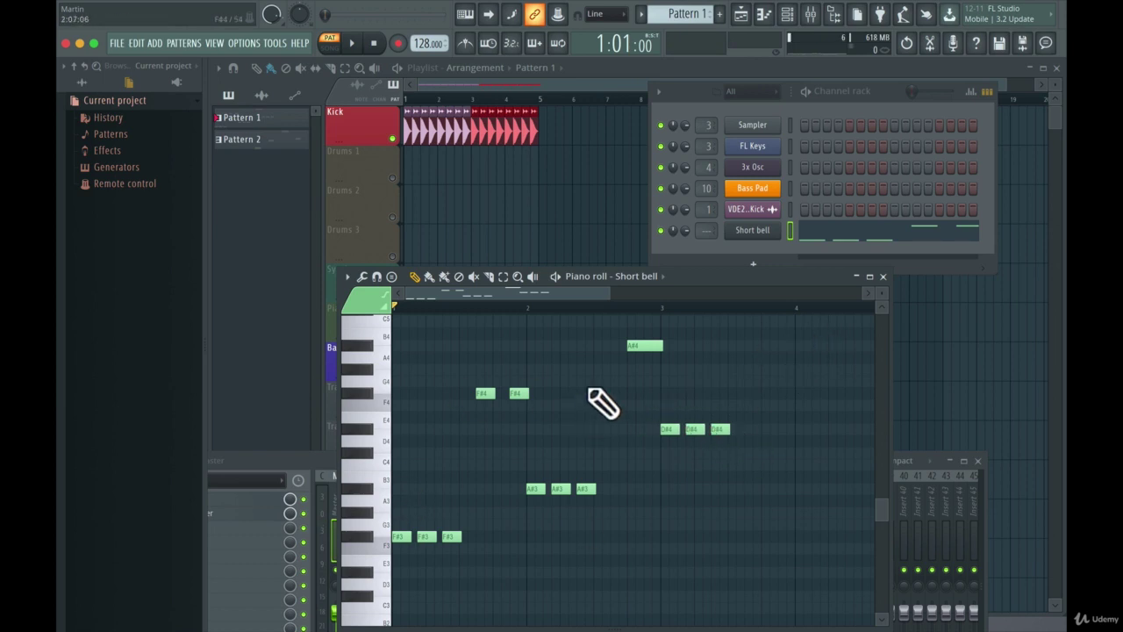
- Raise the Short bell piano roll window and add a fourth short D#4 note near the end of bar 3
scroll(755, 395, "up", 5)
scroll(768, 404, "down", 4)
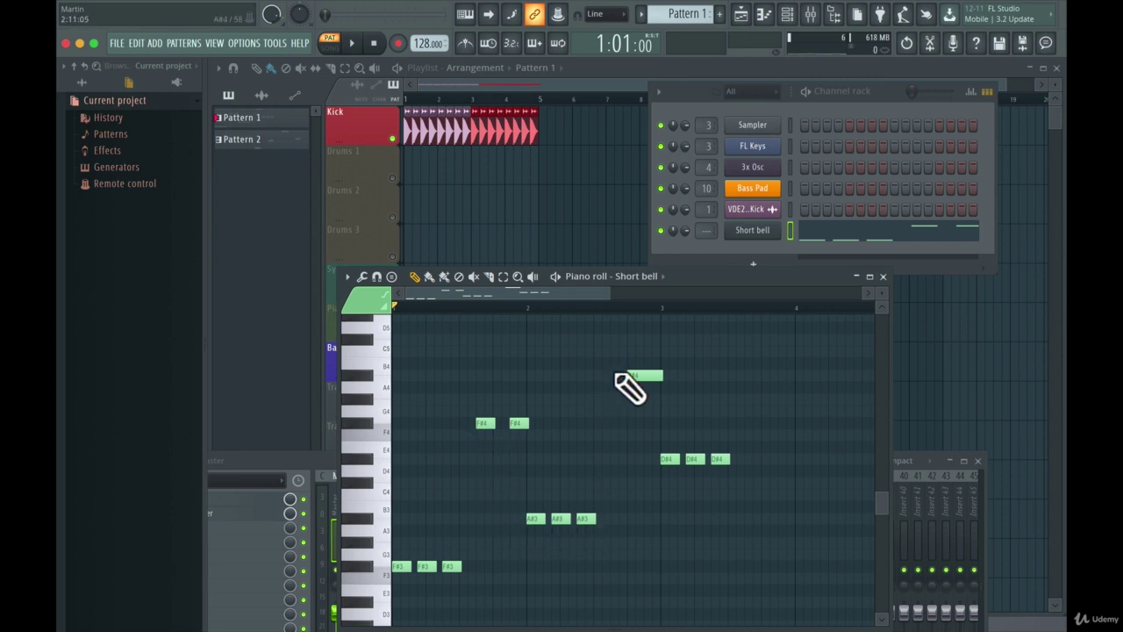
left_click(581, 518)
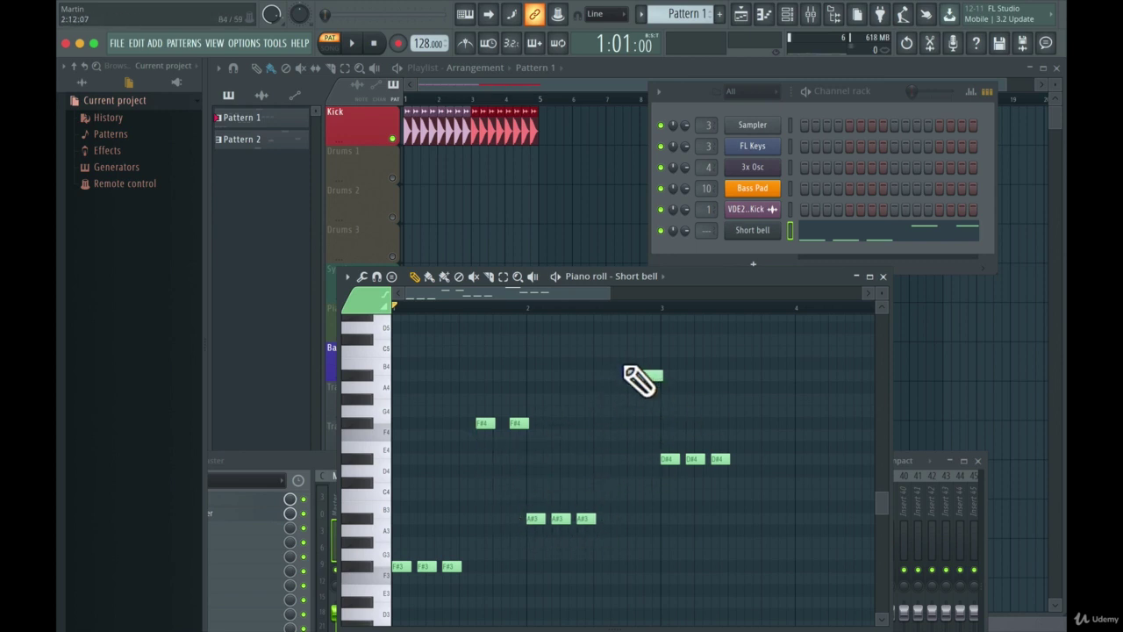
scroll(744, 378, "up", 3)
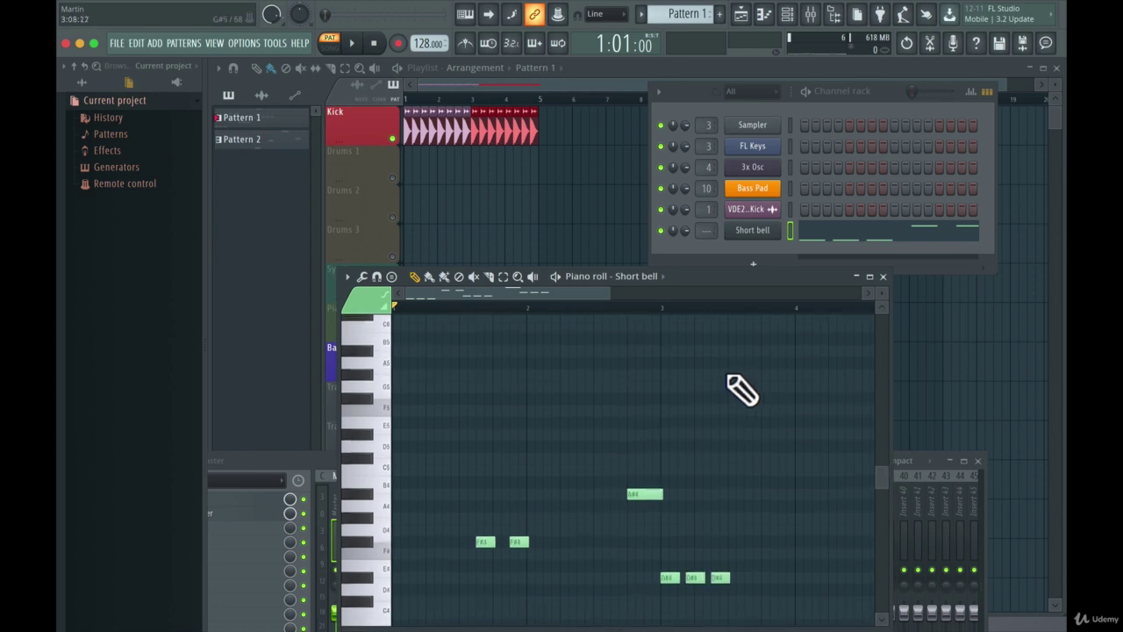
scroll(720, 381, "down", 3)
left_click_drag(826, 293, 760, 153)
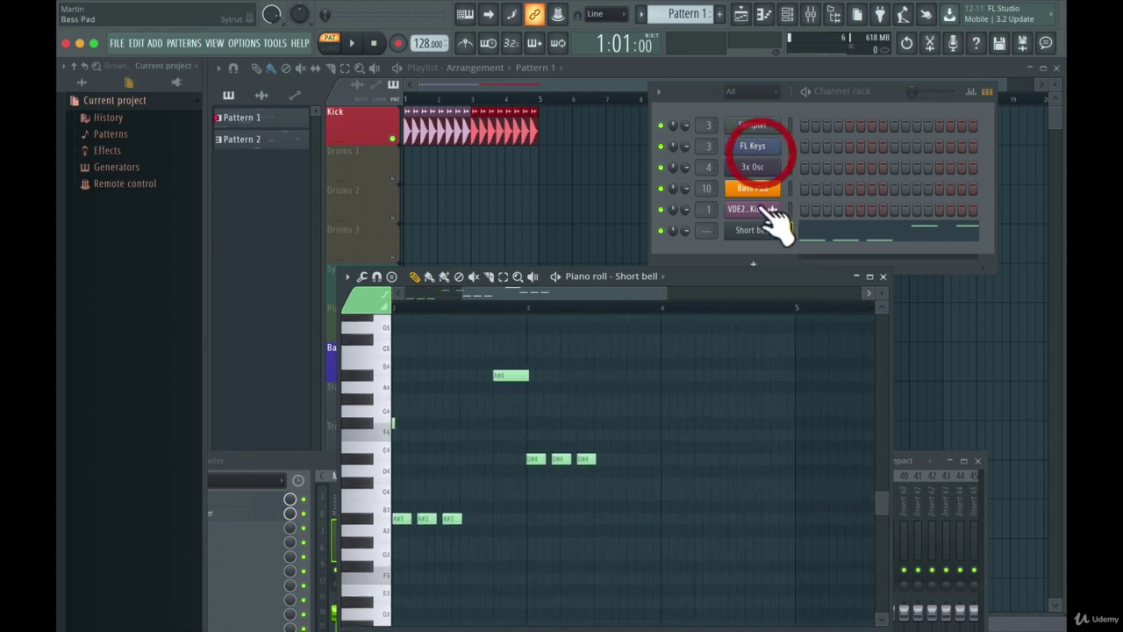
left_click_drag(655, 293, 697, 205)
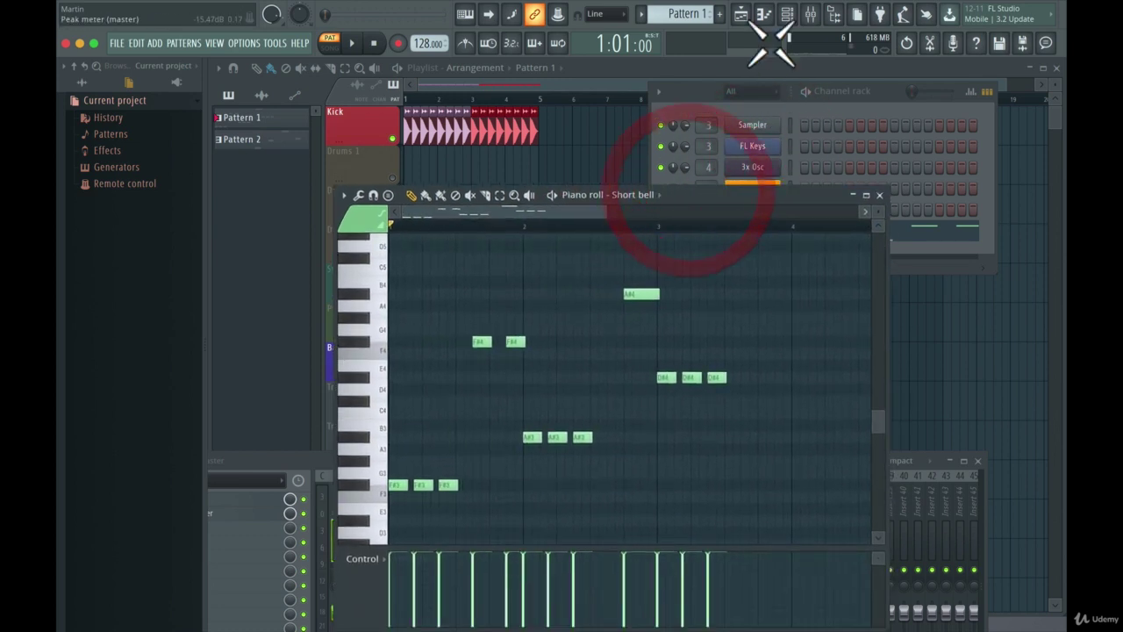
left_click(763, 377)
- Play the bassline through and replay it from 3:01:00 to listen to the D#4 notes
key("space")
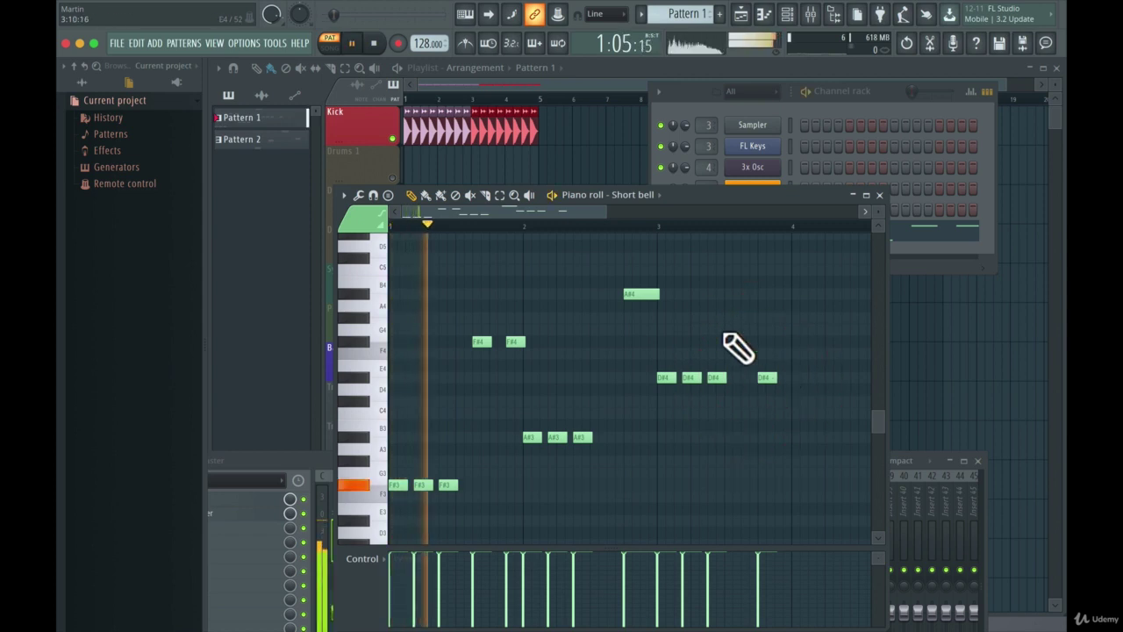
left_click(635, 222)
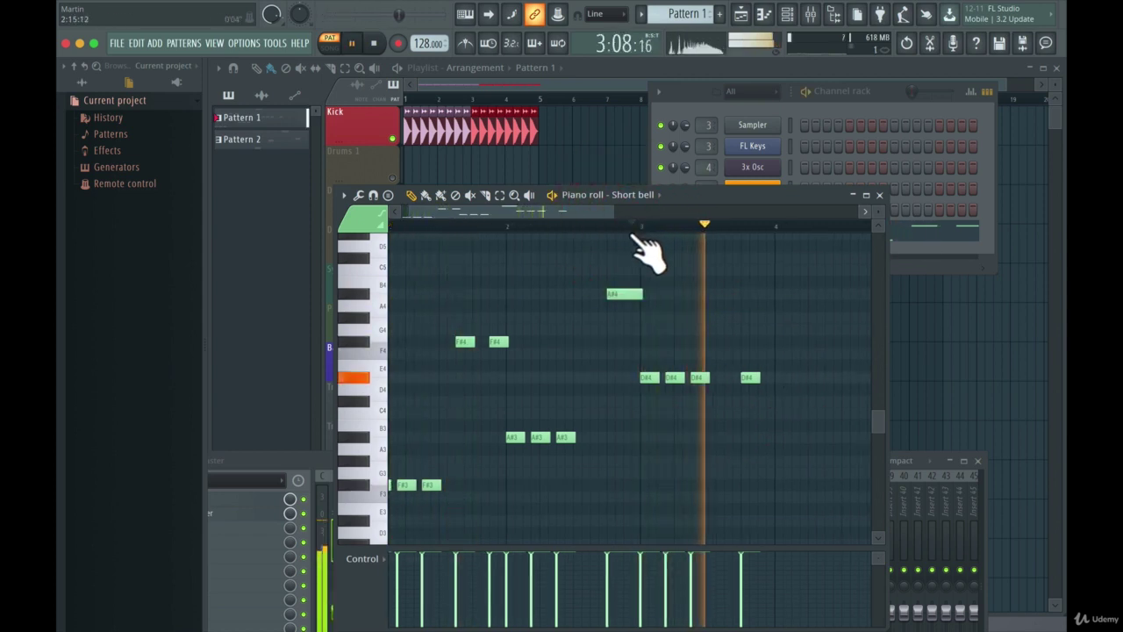
key("space")
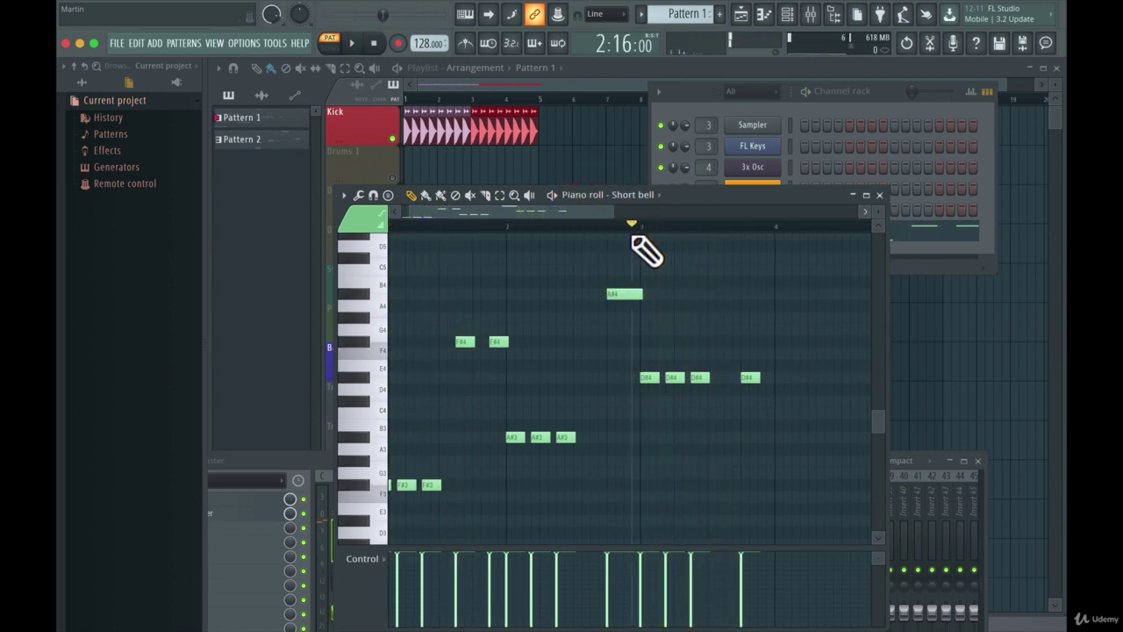
mouse_move(636, 227)
left_mouse_down()
mouse_move(496, 233)
mouse_move(643, 239)
left_mouse_up()
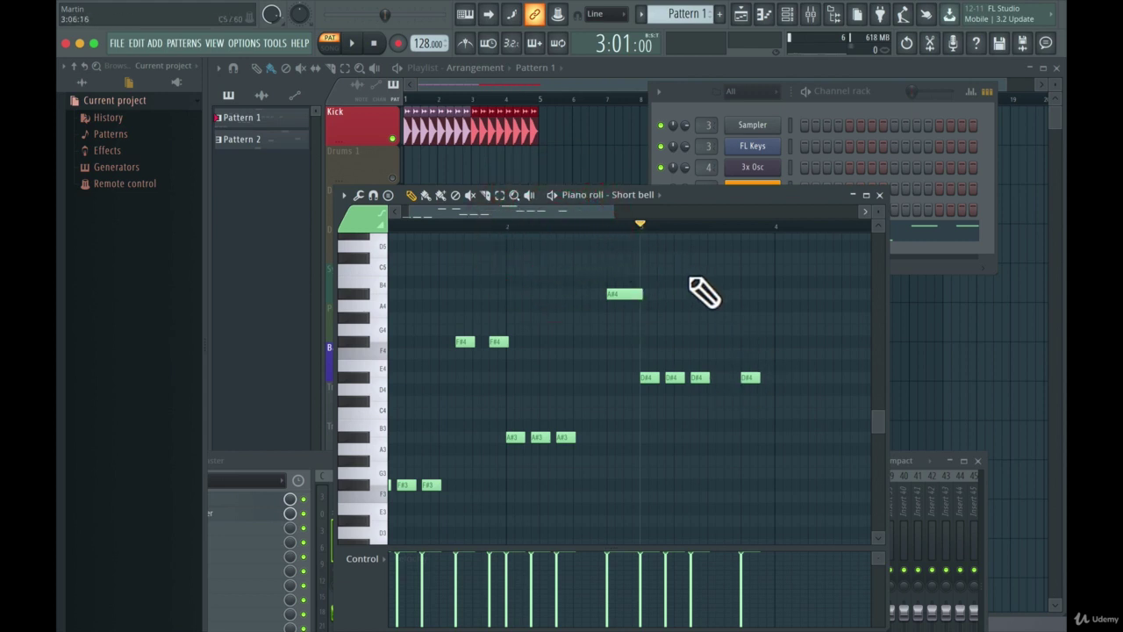
key("space")
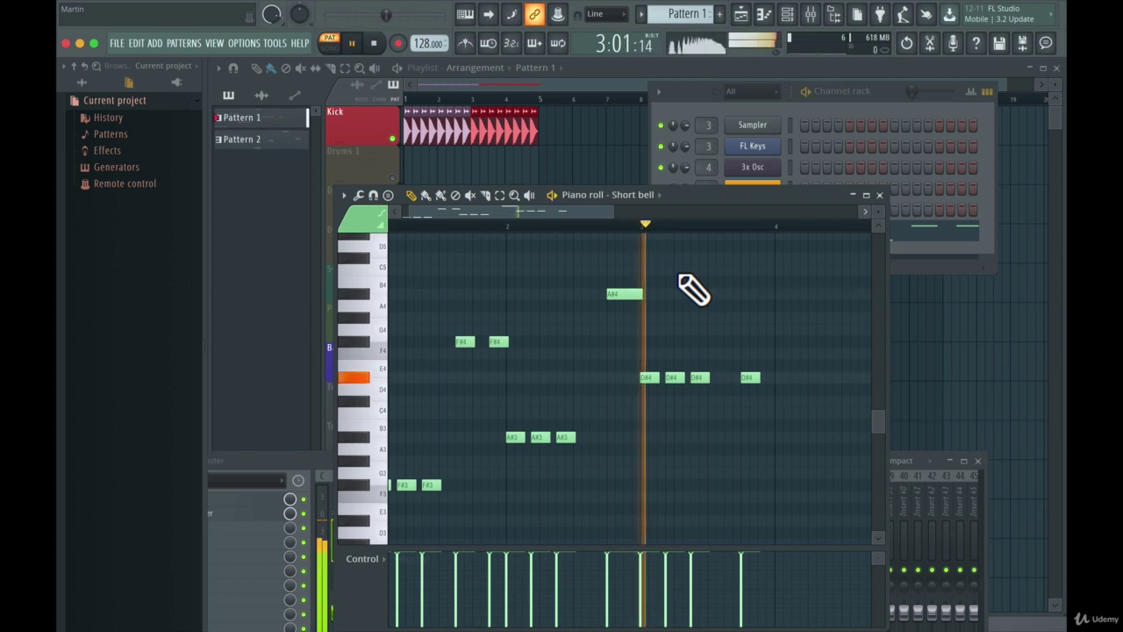
key("space")
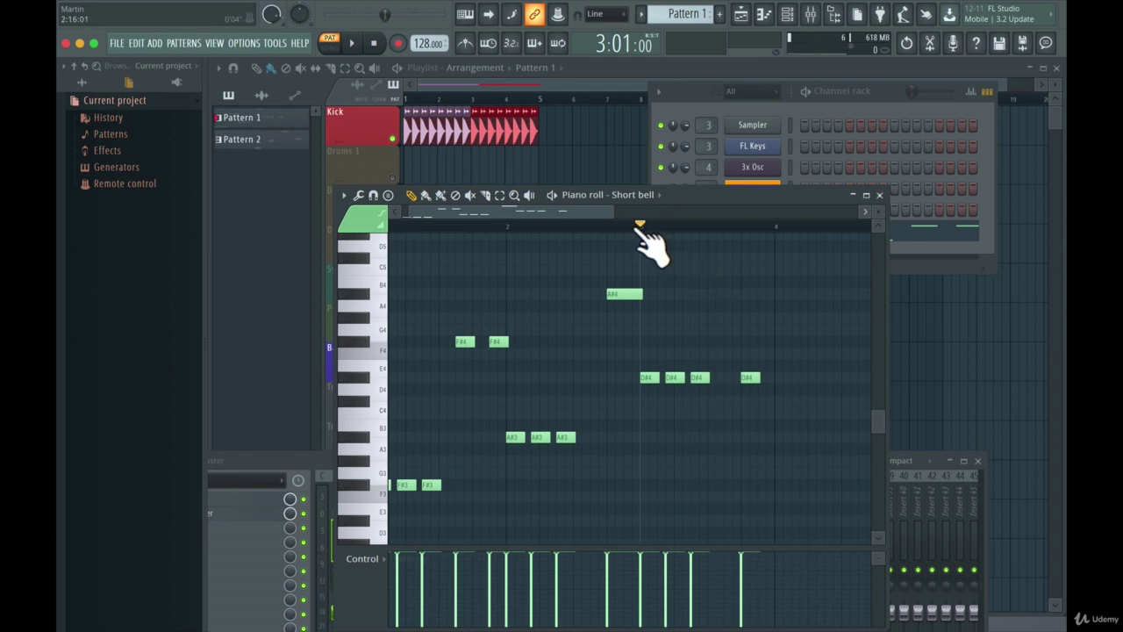
- Listen to the bassline again from 1:15:00, from the pattern's start and from 3:01:00
mouse_move(654, 230)
left_mouse_down()
mouse_move(501, 244)
mouse_move(489, 230)
left_mouse_up()
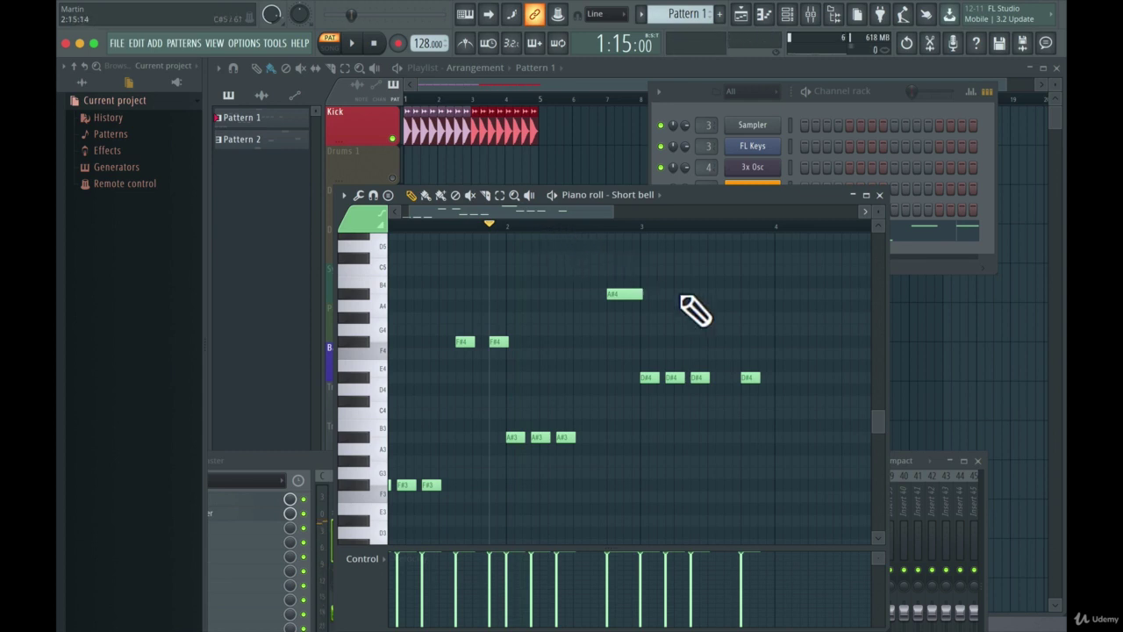
key("space")
left_click(120, 238)
key("space")
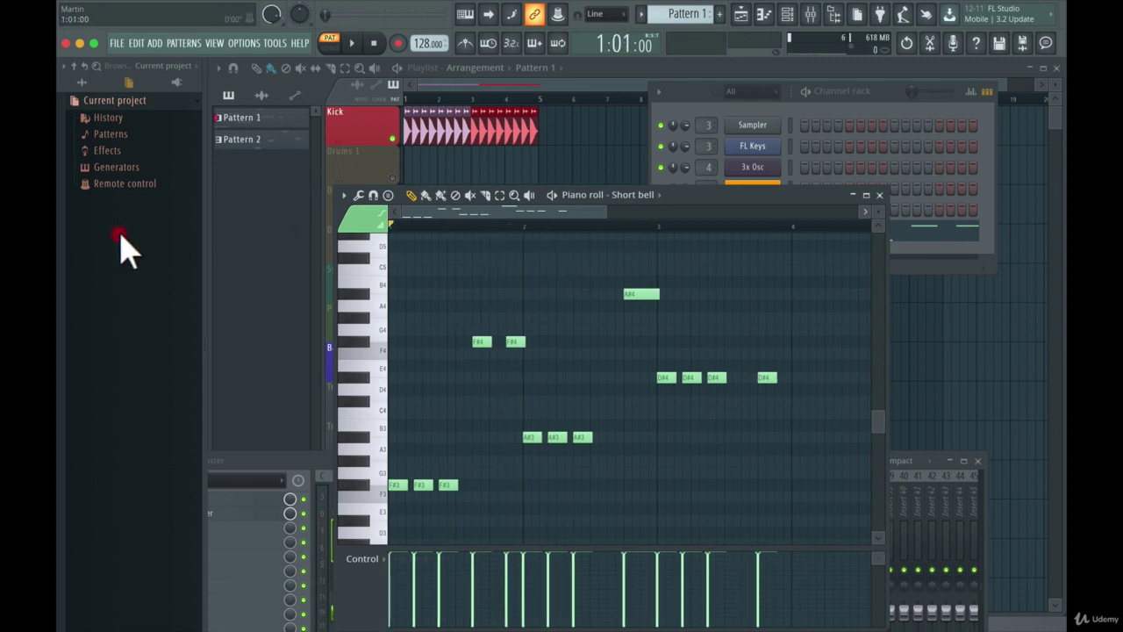
key("space")
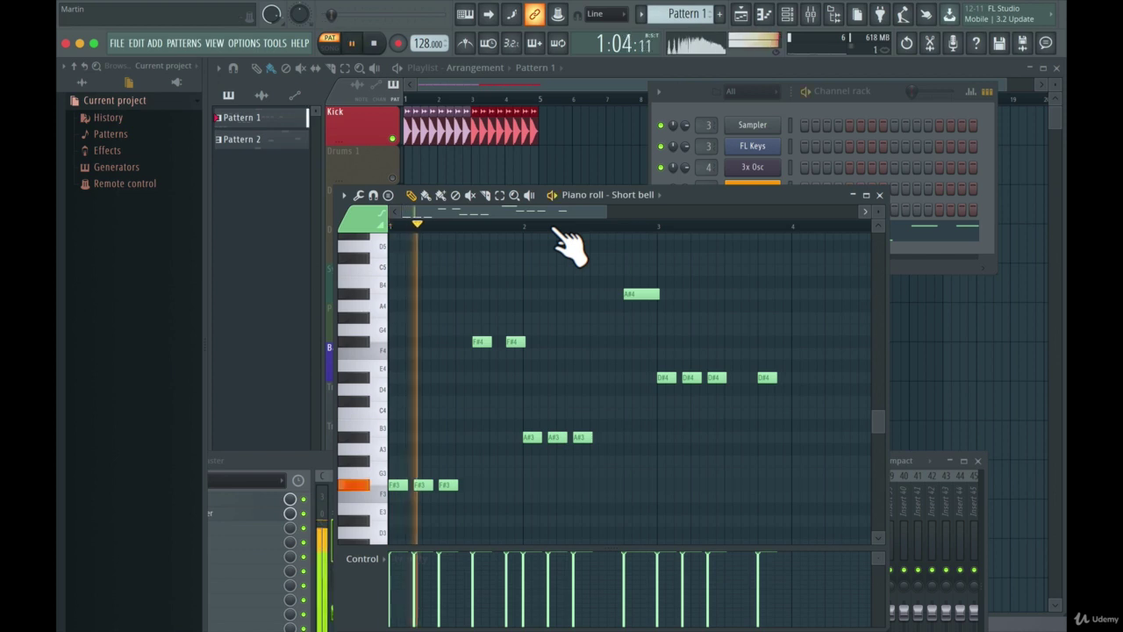
left_click(657, 229)
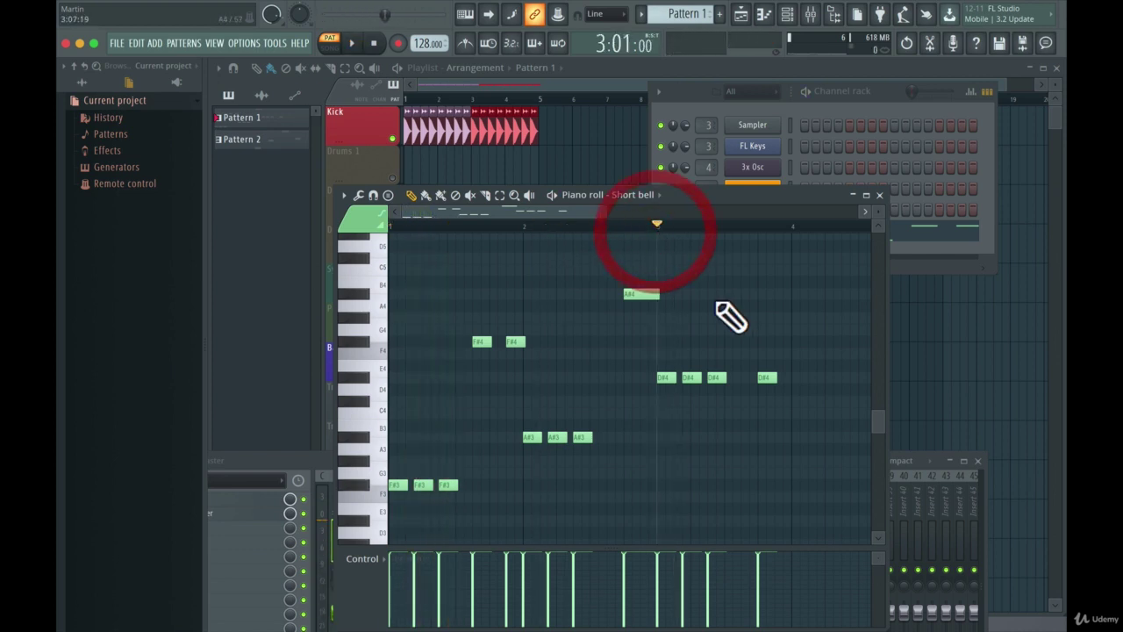
key("space")
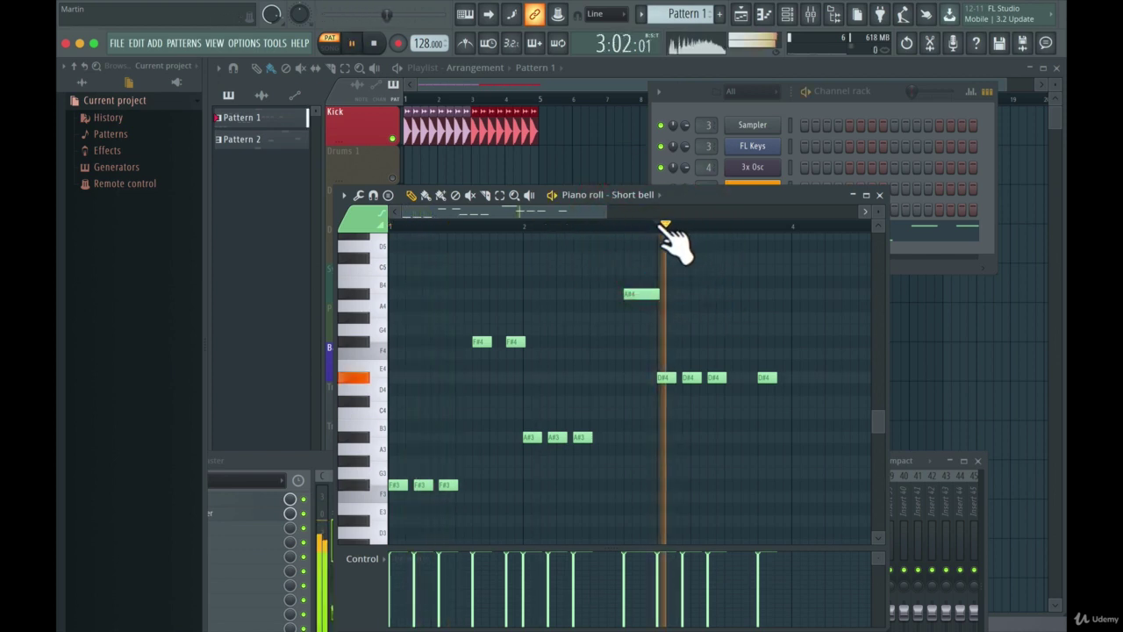
- Replay the D#4 notes of bar 3 several times from 3:01:00, then reset the playback position to 1:01:00
key("space")
left_click(707, 228)
left_click_drag(707, 228, 658, 230)
key("space")
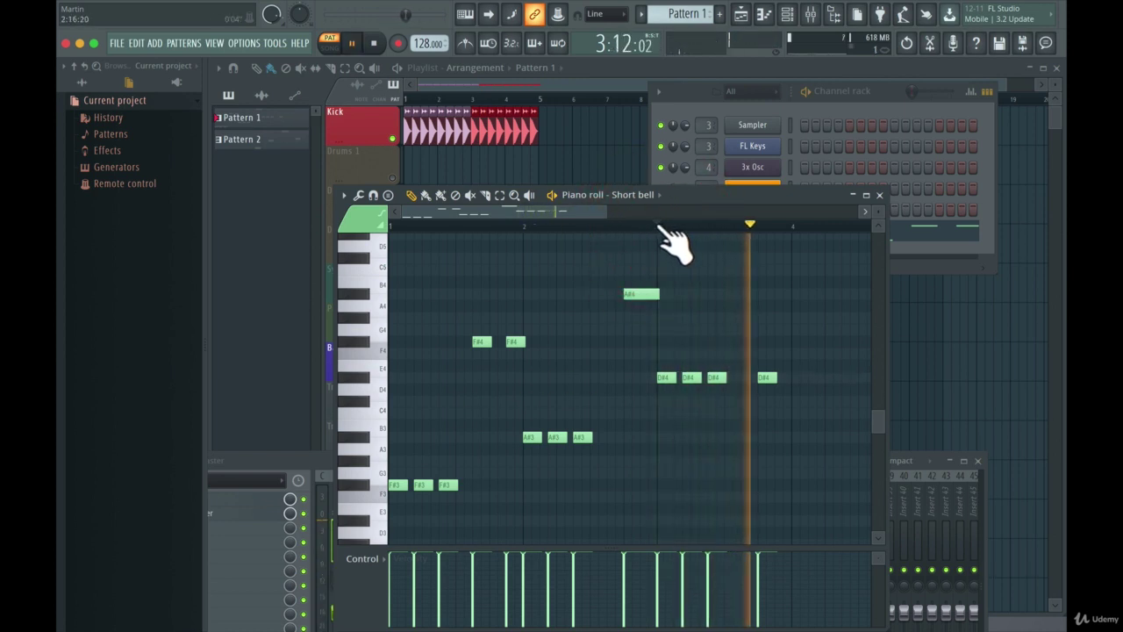
left_click(663, 227)
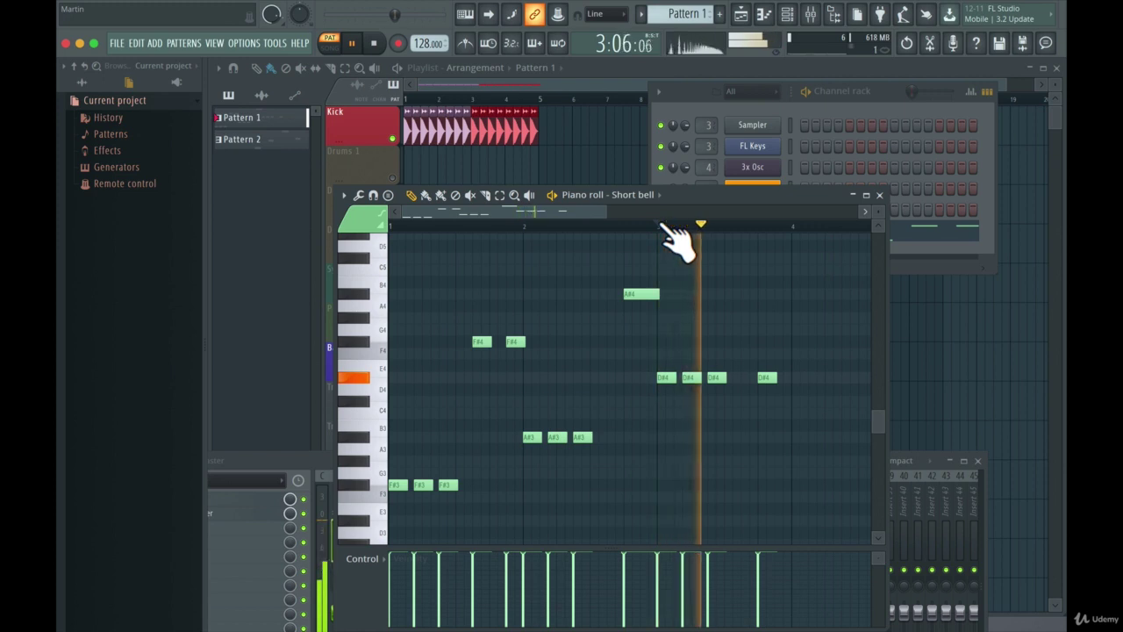
key("space")
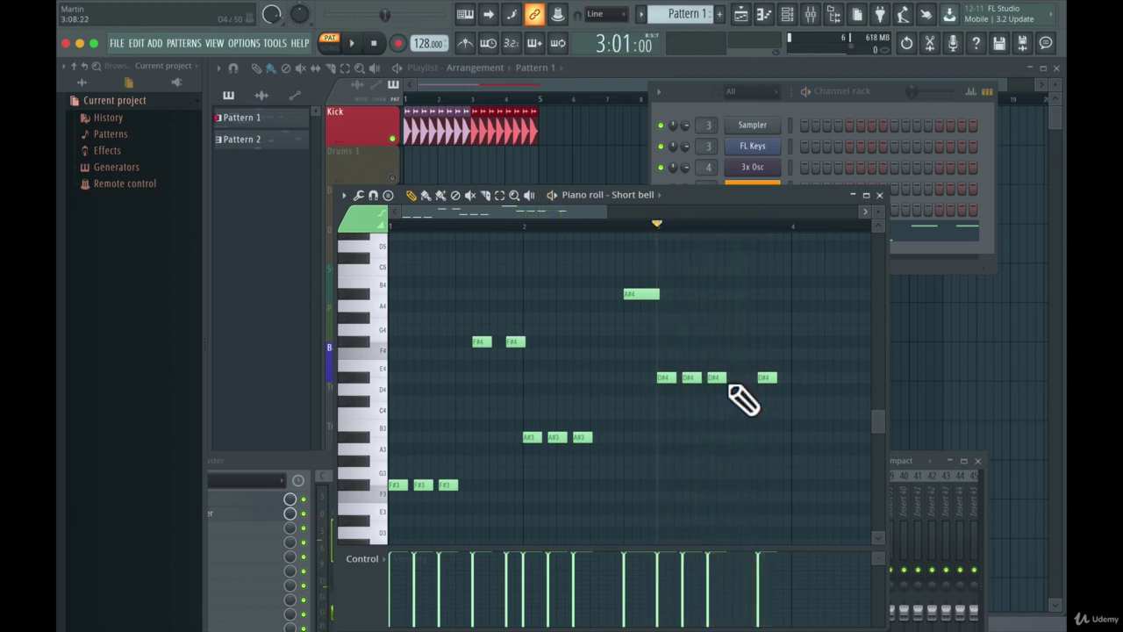
left_click(309, 253)
key("space")
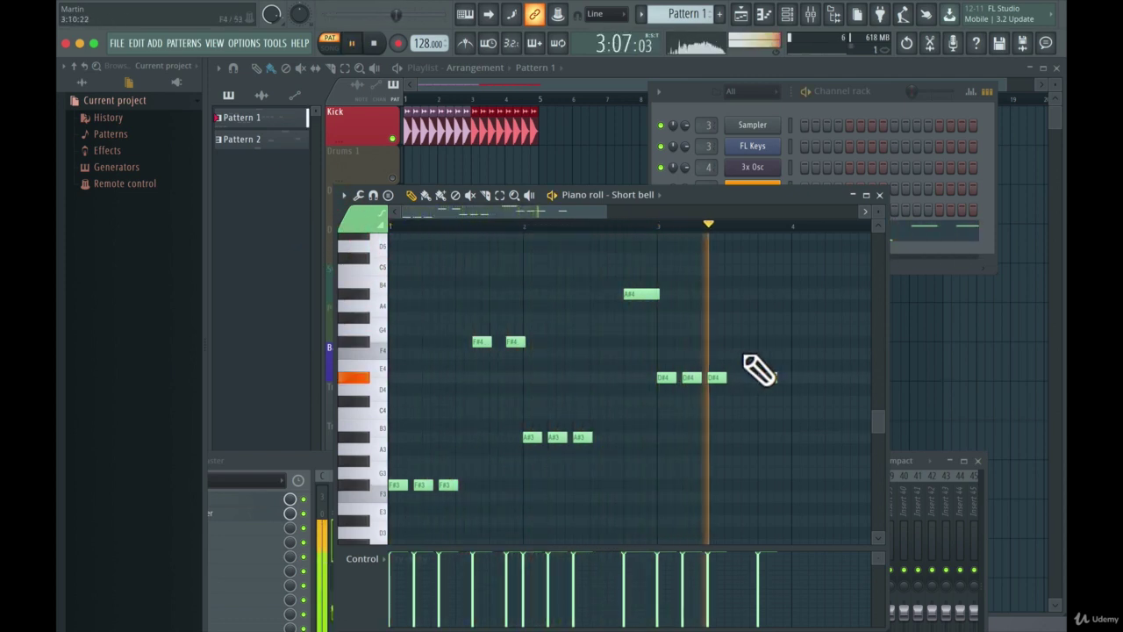
key("space")
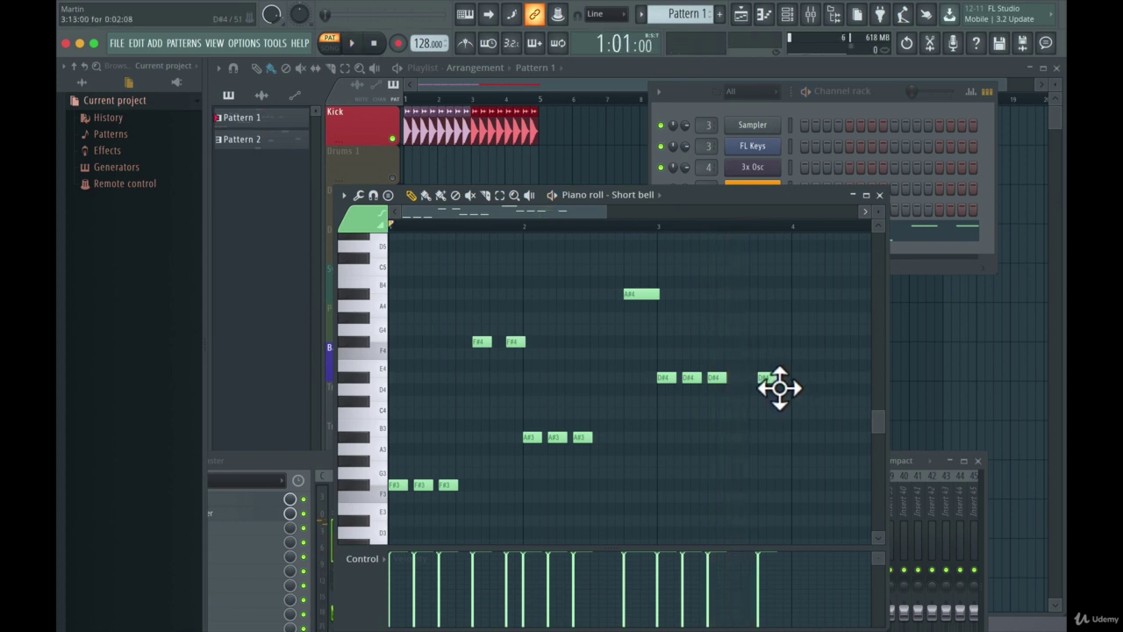
- Move the fourth D#4 note to 3:11:00, add a fifth at 3:15:00 and play the bassline from 2:15:00
mouse_move(779, 388)
left_mouse_down()
mouse_move(760, 333)
mouse_move(775, 392)
mouse_move(727, 311)
mouse_move(746, 311)
mouse_move(763, 353)
mouse_move(757, 400)
mouse_move(757, 383)
left_mouse_up()
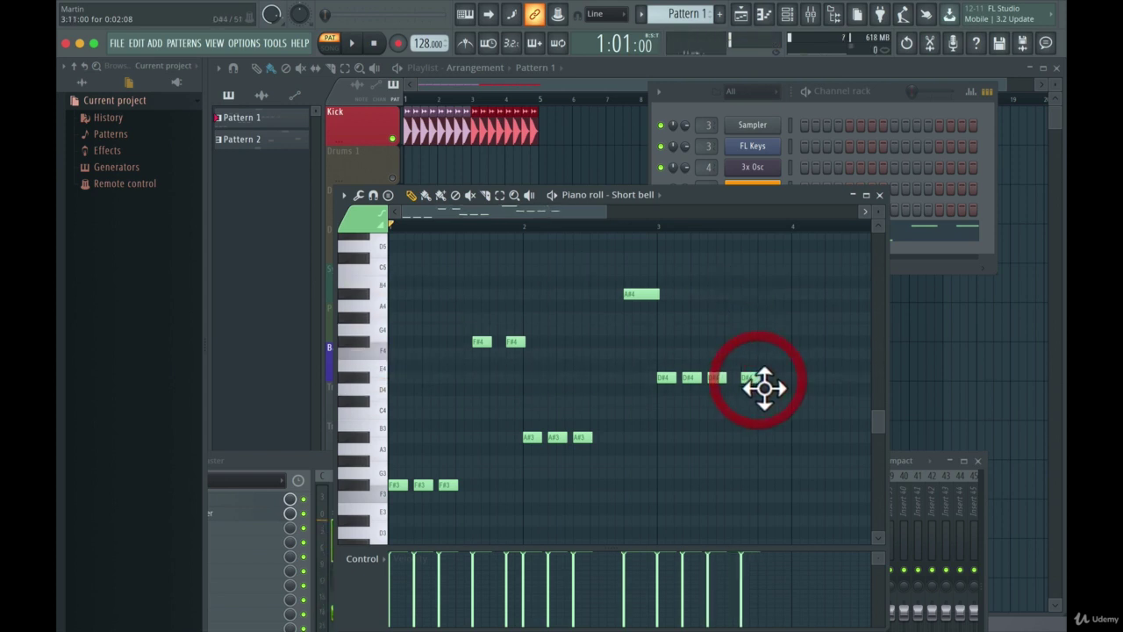
key("space")
left_click(646, 226)
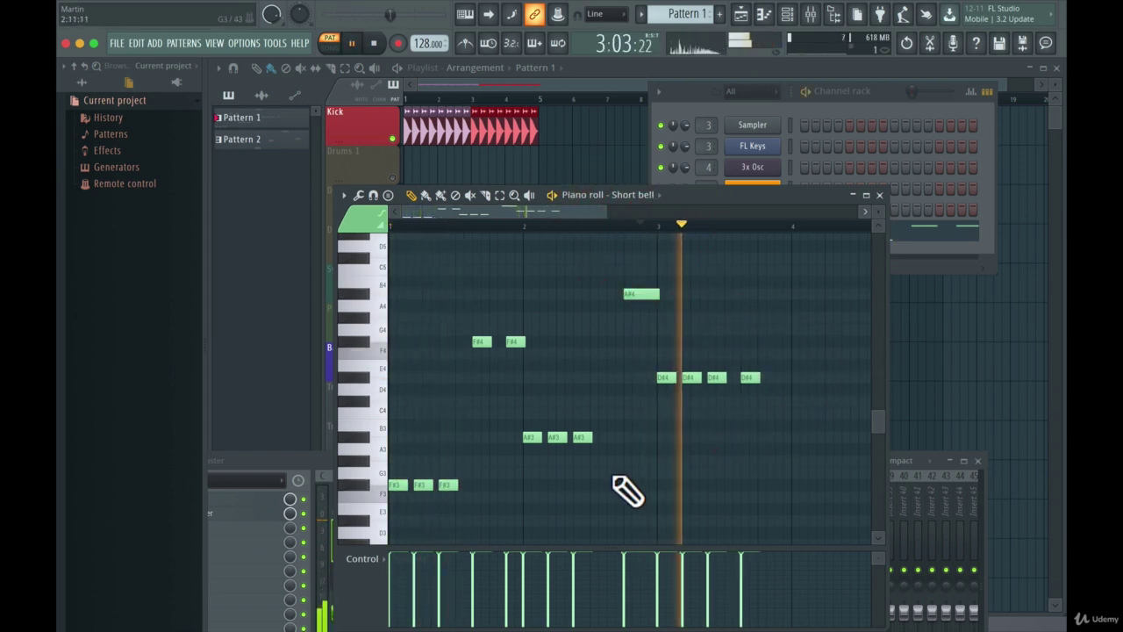
key("space")
left_click(781, 378)
key("space")
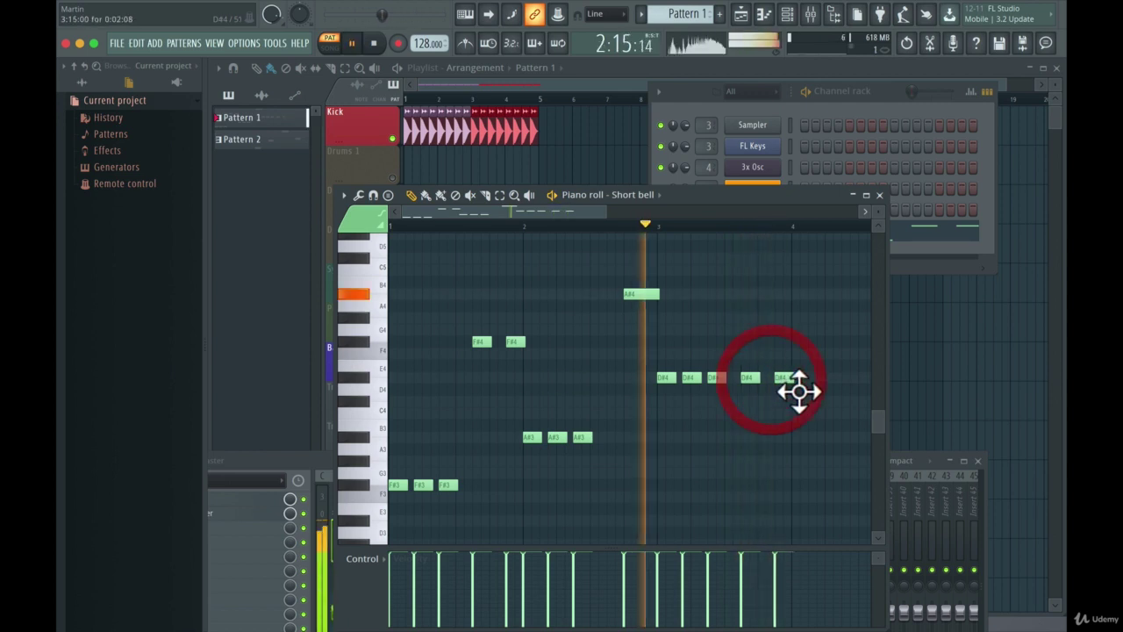
- Add a short note at the start of bar 4, try several pitches and settle on B3, checking it with playback
key("space")
left_click(796, 401)
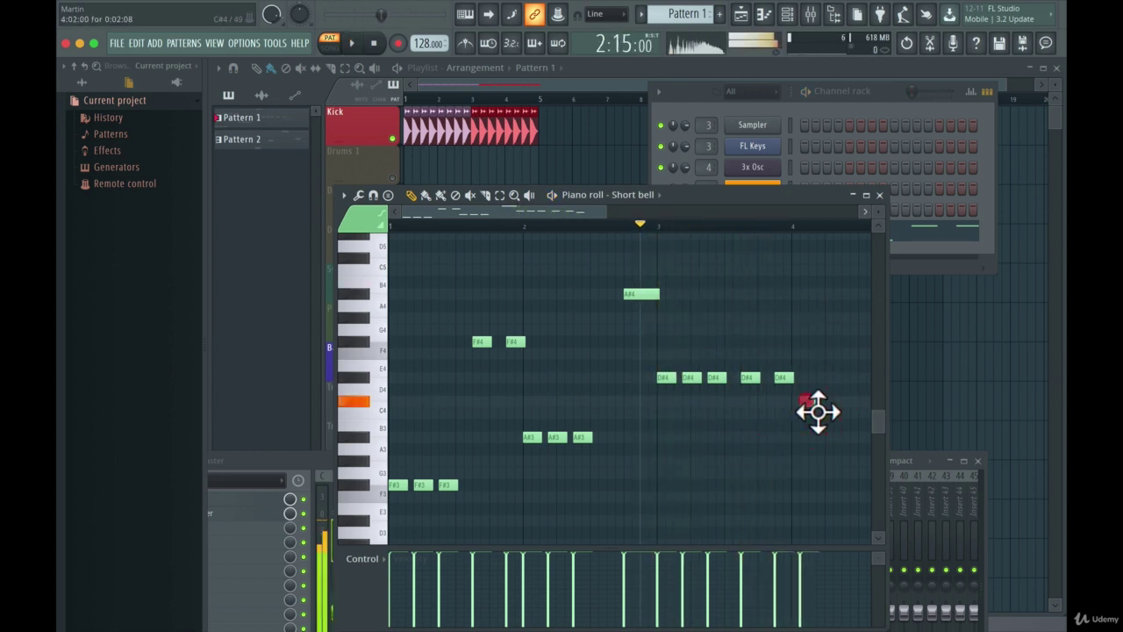
left_click_drag(810, 419, 815, 394)
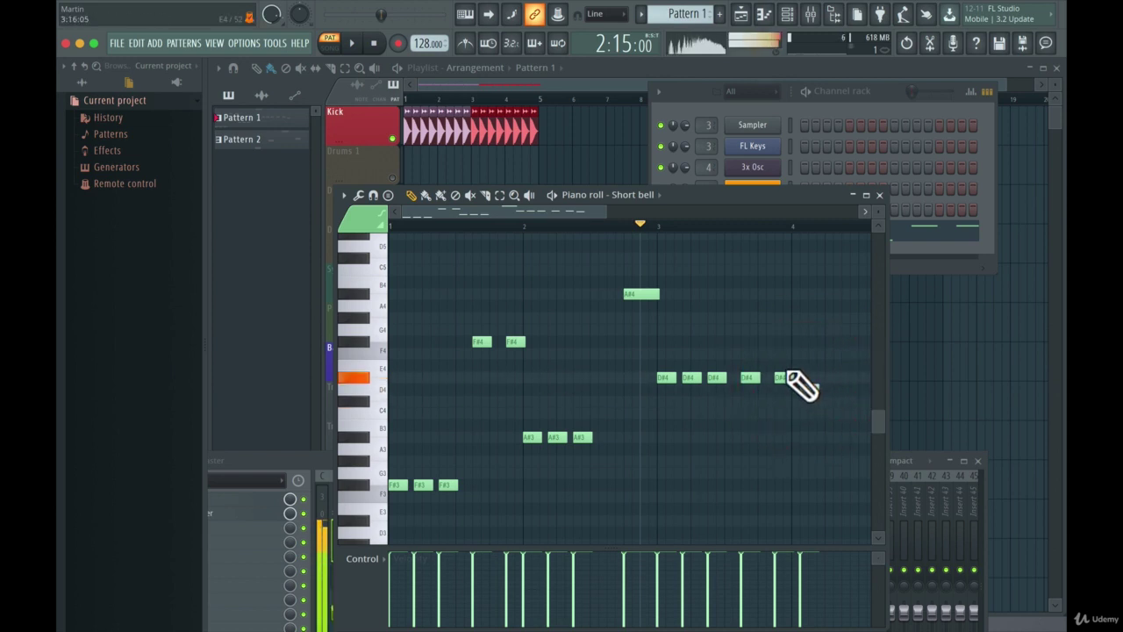
left_click_drag(826, 394, 826, 409)
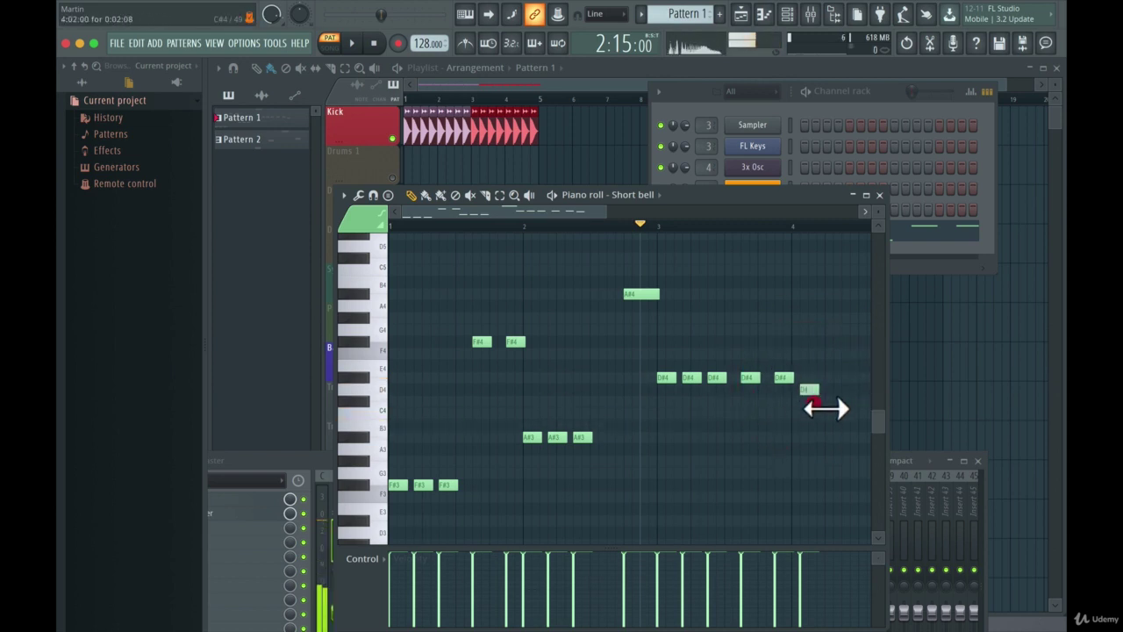
left_click(820, 405)
left_click_drag(820, 424, 818, 443)
key("space")
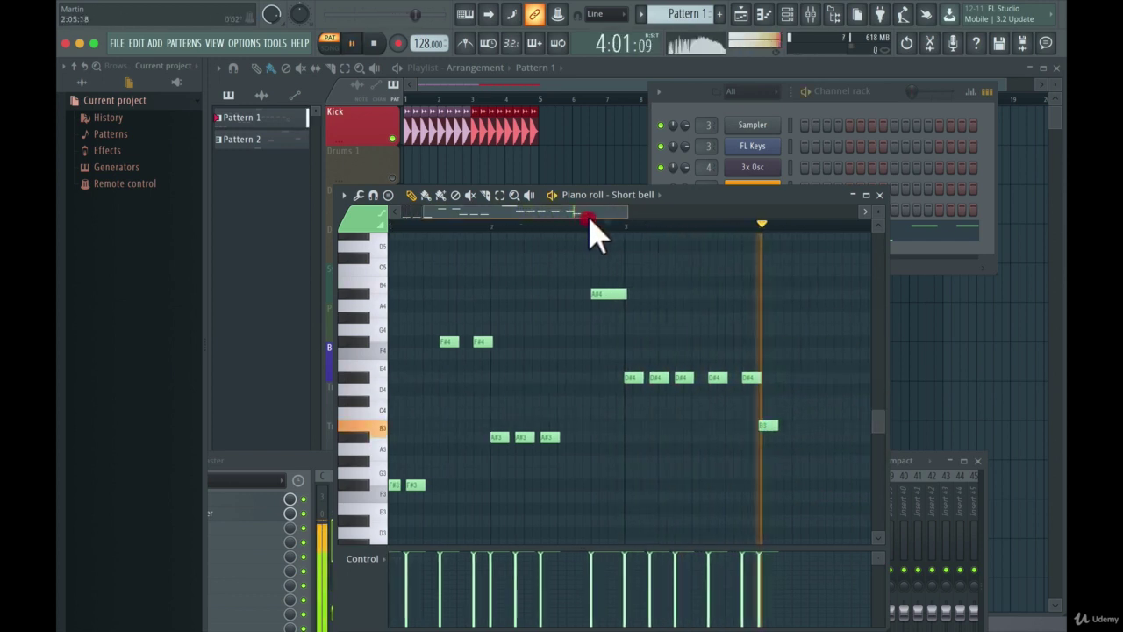
- Add two more short, evenly spaced B3 notes after the first one in bar 4 and play the result
key("space")
left_click_drag(594, 215, 672, 215)
left_click(571, 426)
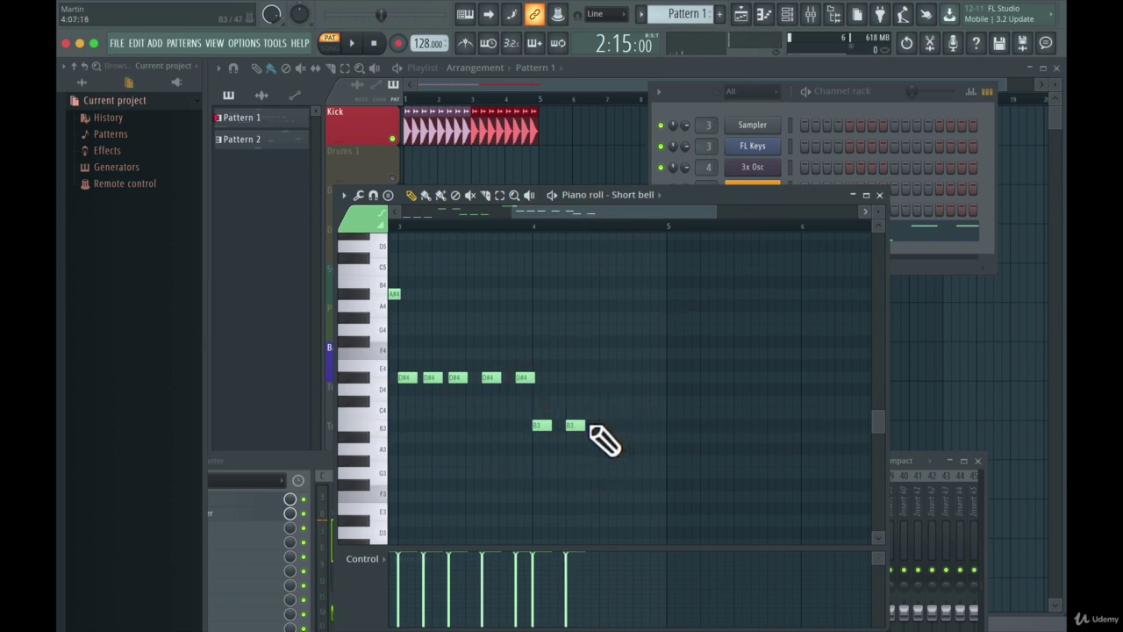
left_click_drag(581, 428, 573, 438)
left_click(590, 427)
key("space")
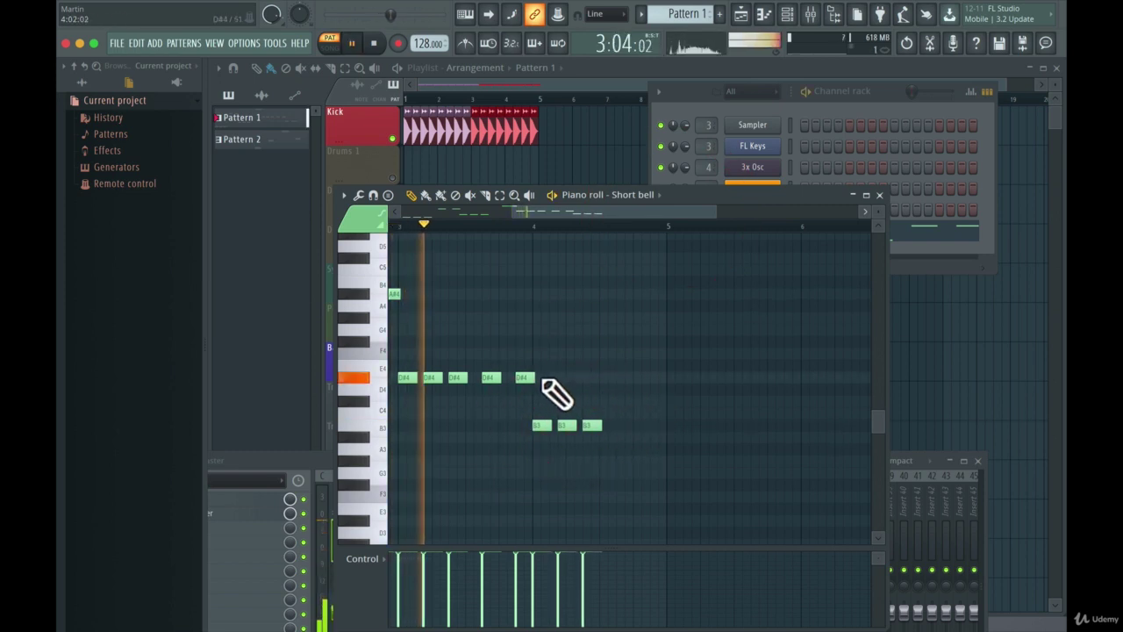
- Replace the last two D#4 notes of bar 3 with one longer D#4 ending at bar 4, and play it back
right_click(495, 379)
key("space")
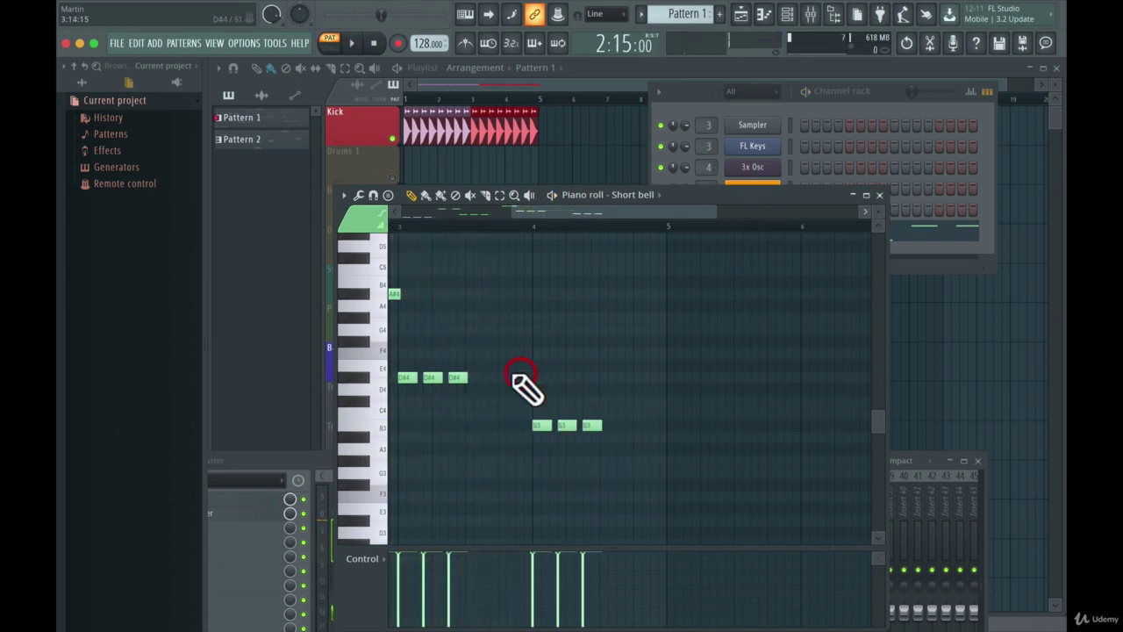
left_click(496, 379)
left_click_drag(512, 387, 539, 383)
key("space")
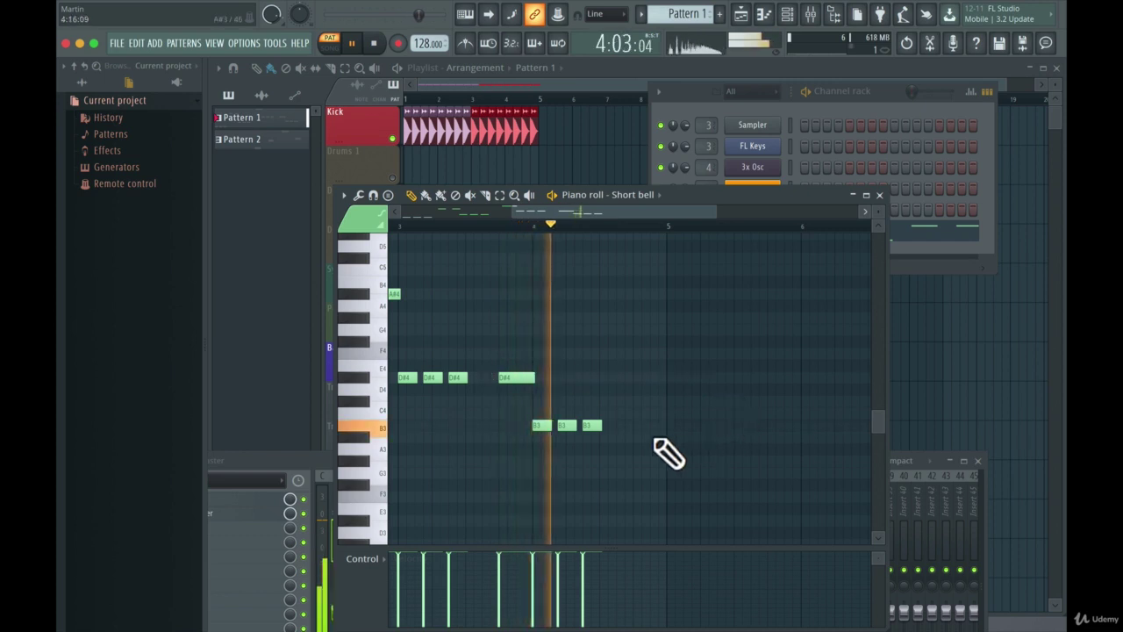
- Add a fourth short B3 note and a closing A#3 note near the end of bar 4, checking them with playback
key("space")
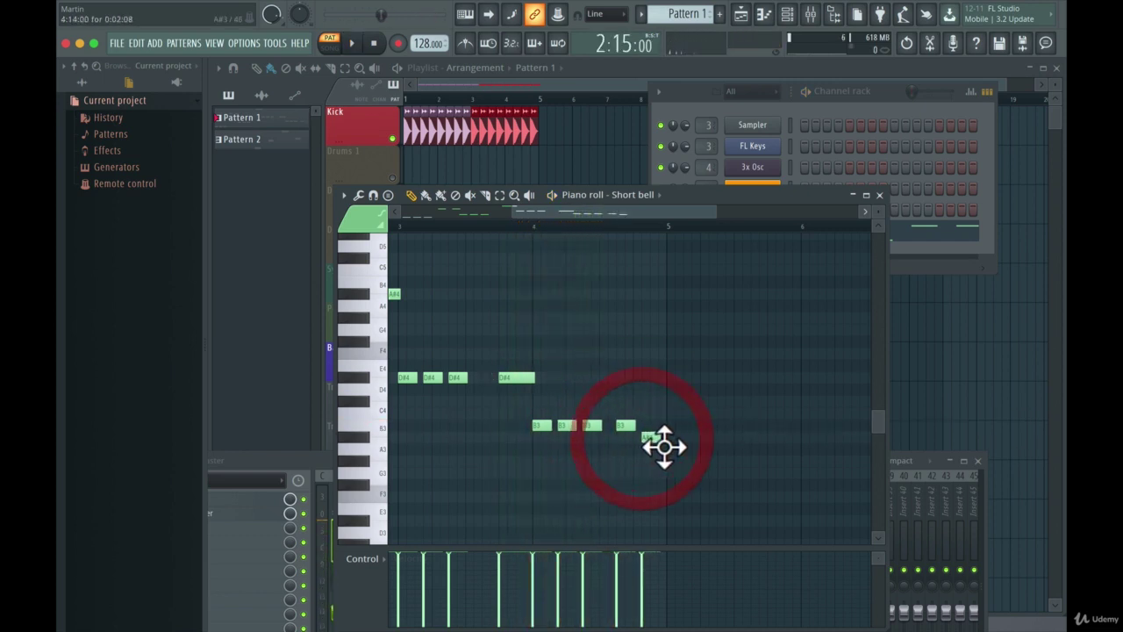
left_click(650, 438)
key("space")
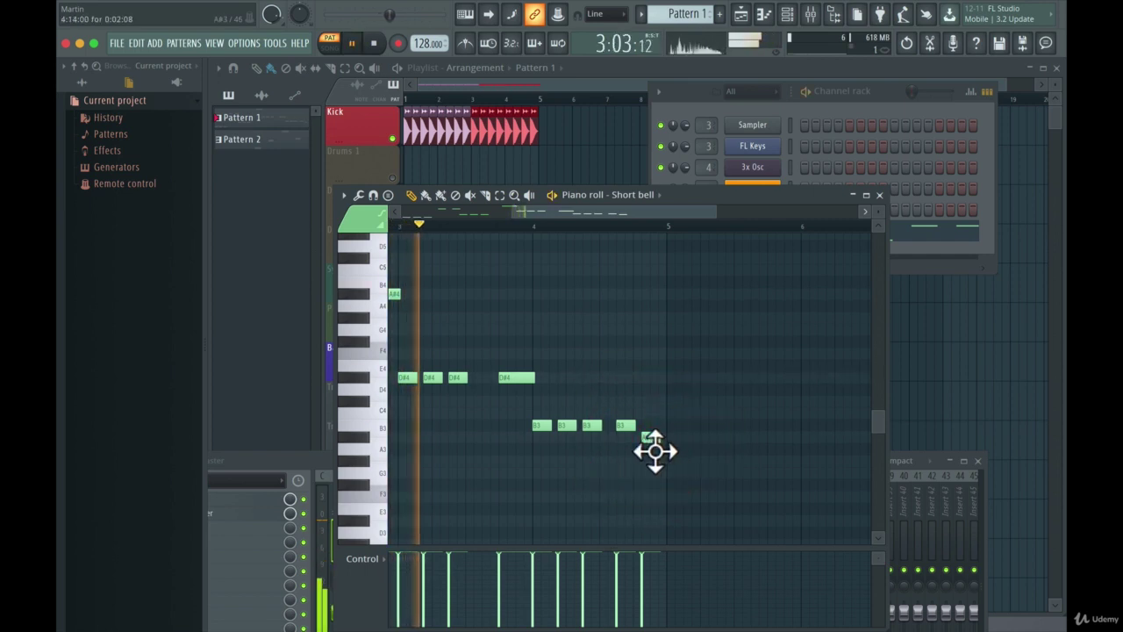
left_click_drag(663, 452, 672, 444)
- Recheck the bassline and close its piano roll, place Pattern 1 at the start of the Bass track and shorten the clip to four bars
left_click(879, 195)
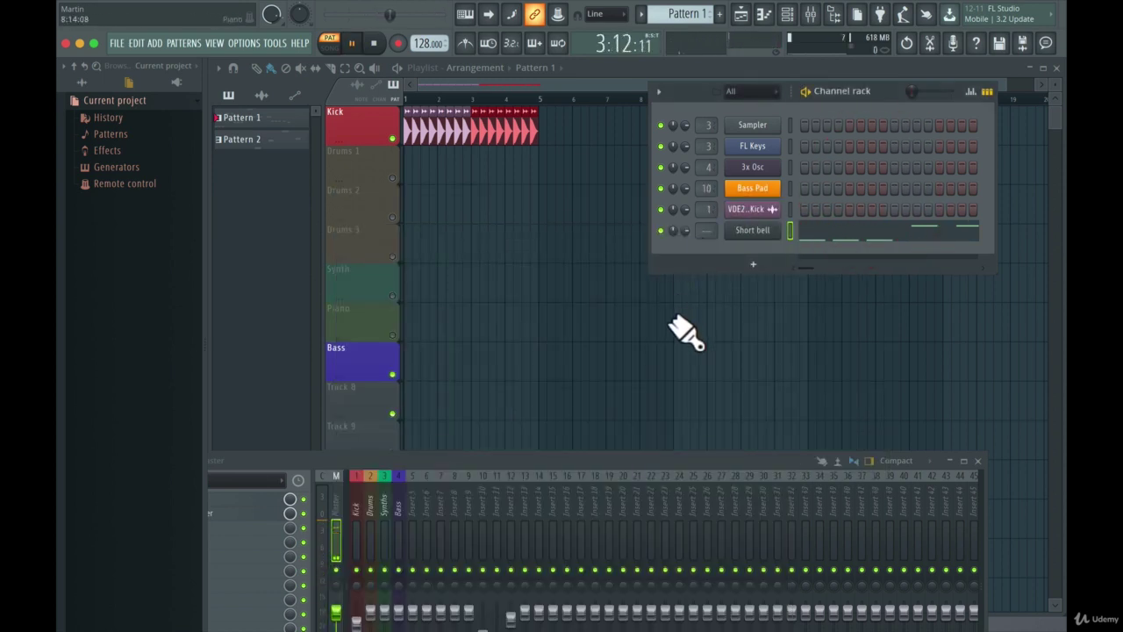
left_click(818, 229)
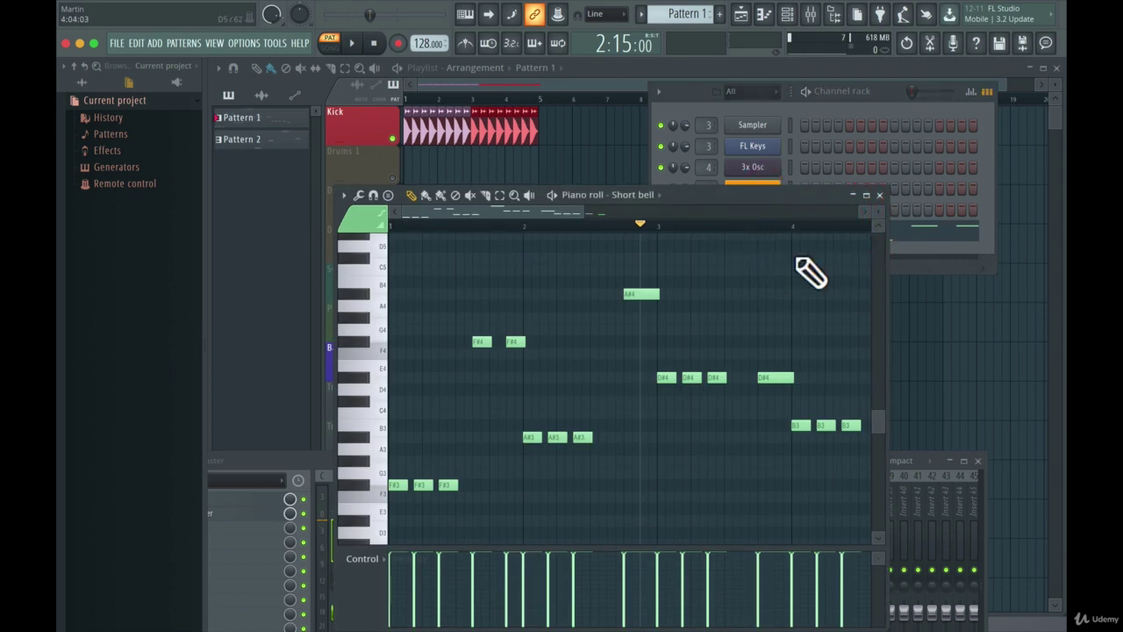
left_click_drag(597, 216, 523, 226)
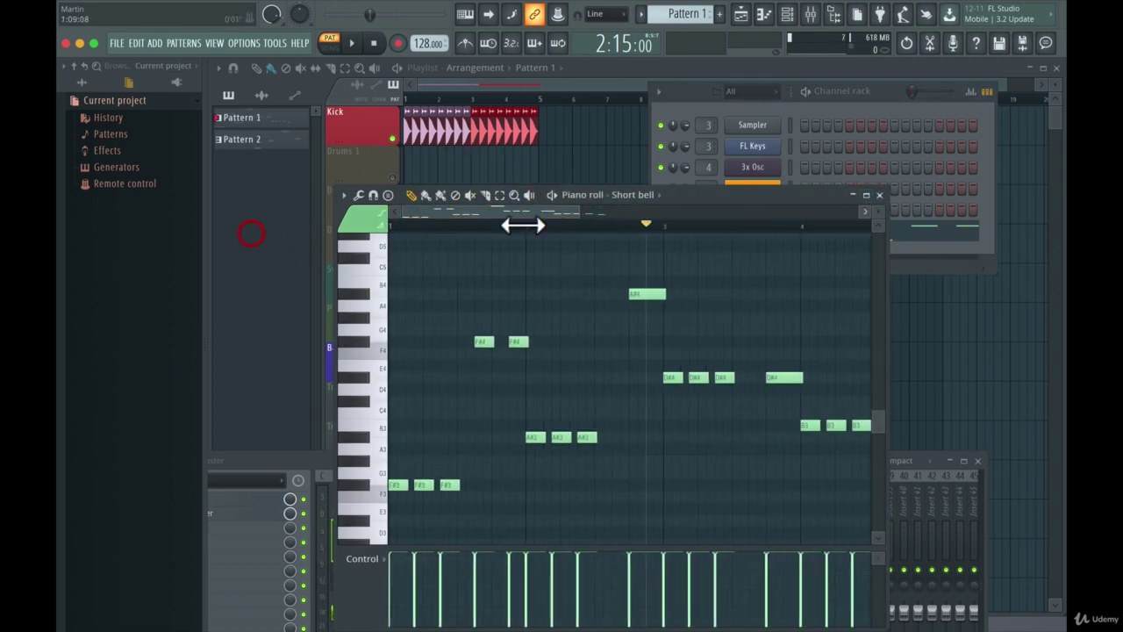
left_click(883, 194)
left_click(421, 370)
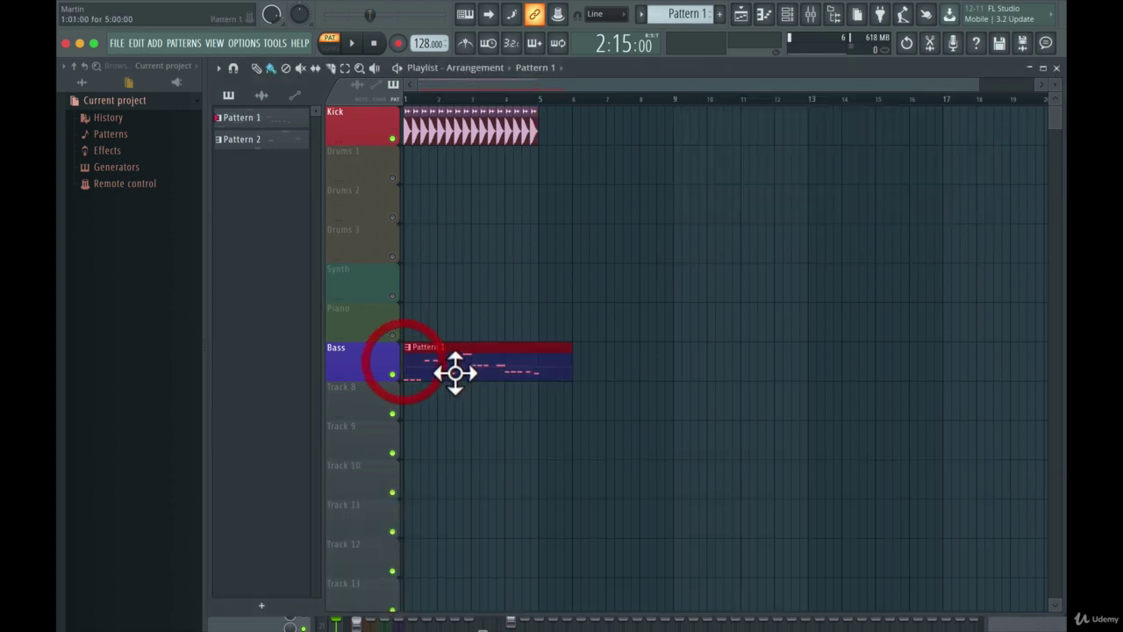
left_click_drag(568, 355, 539, 355)
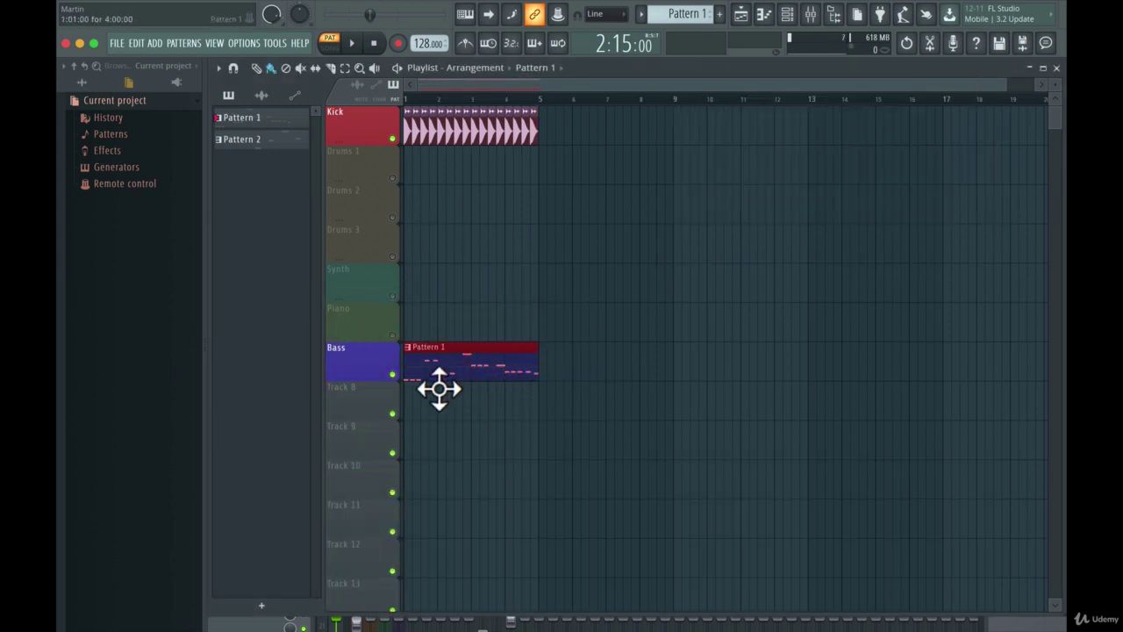
- Switch playback to song mode and listen to the kick and bass together from the start
key("space")
key("space")
key("space")
left_click(327, 43)
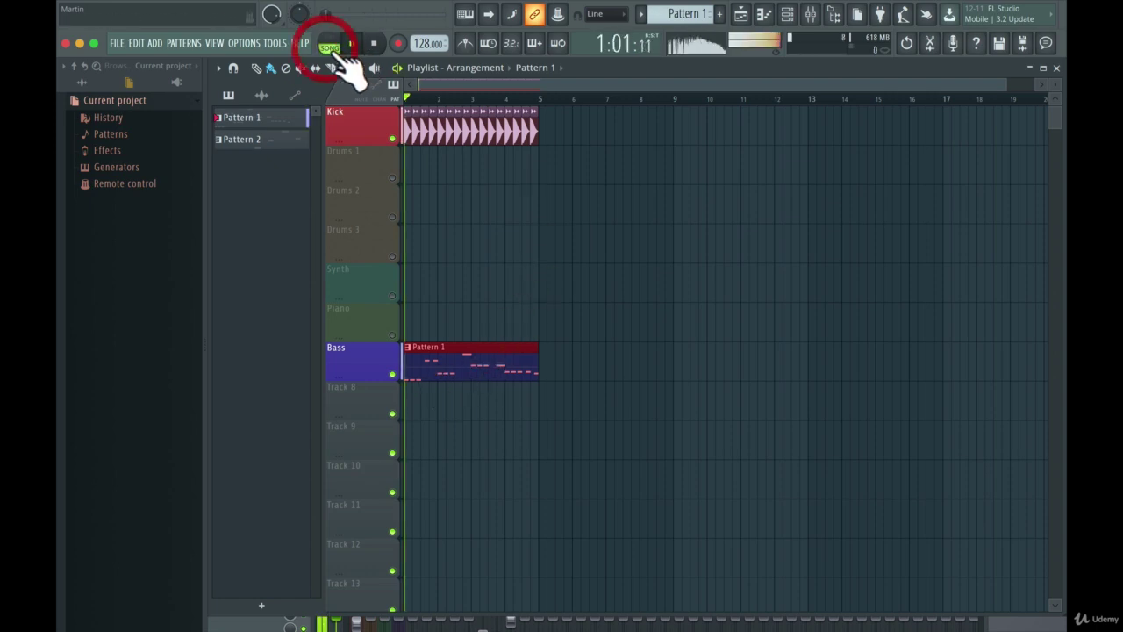
key("space")
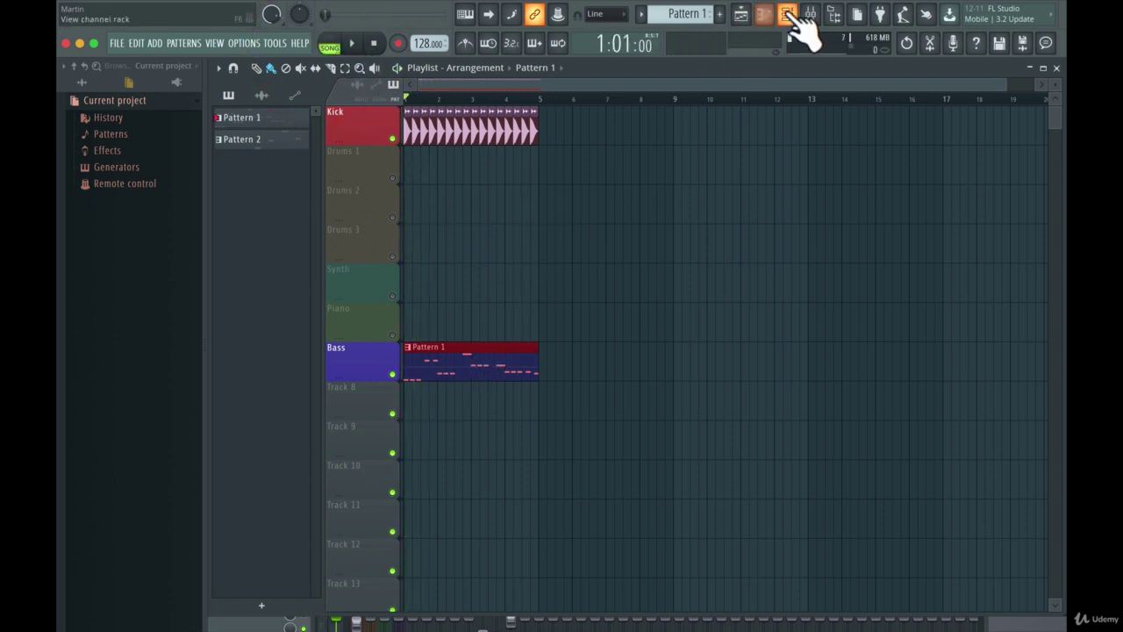
- Show the mixer and channel rack and route the Short bell channel to mixer track 11
left_click(810, 15)
left_click(787, 14)
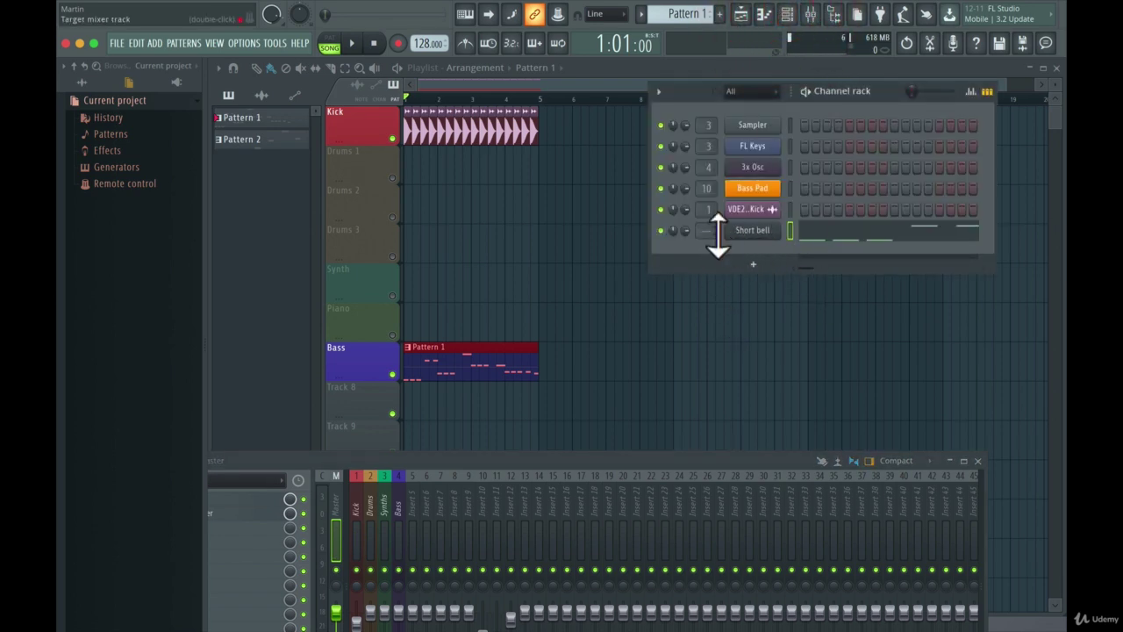
left_click_drag(716, 244, 715, 233)
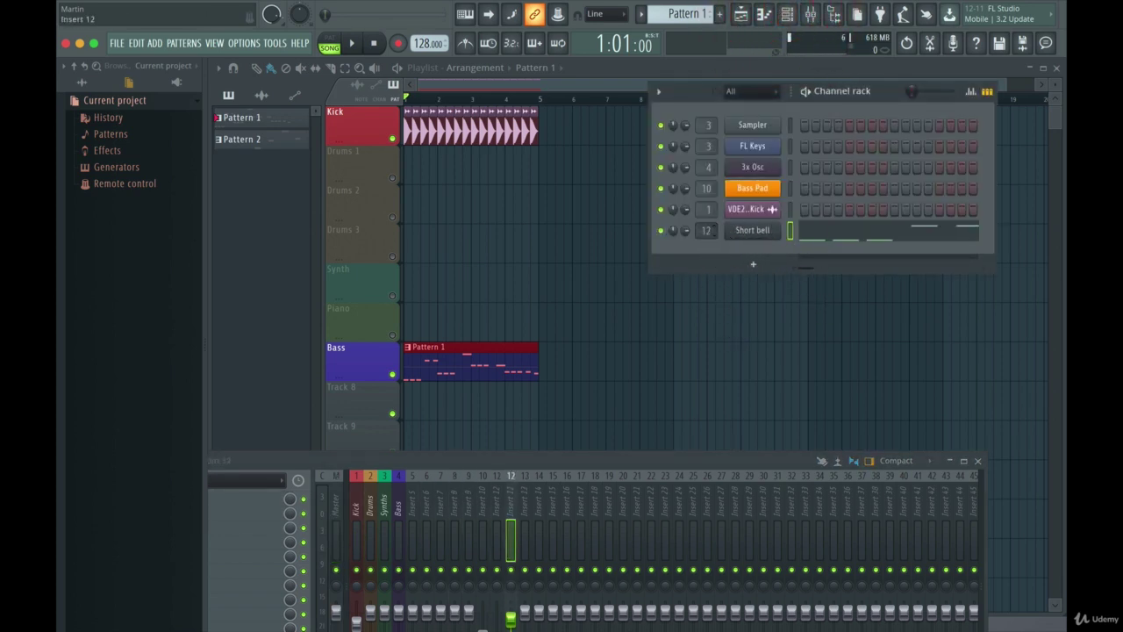
- Move the mixer up to reveal its faders and set the Insert 11 volume to 44% (-14.6 dB) while the song plays
left_click_drag(587, 463, 588, 176)
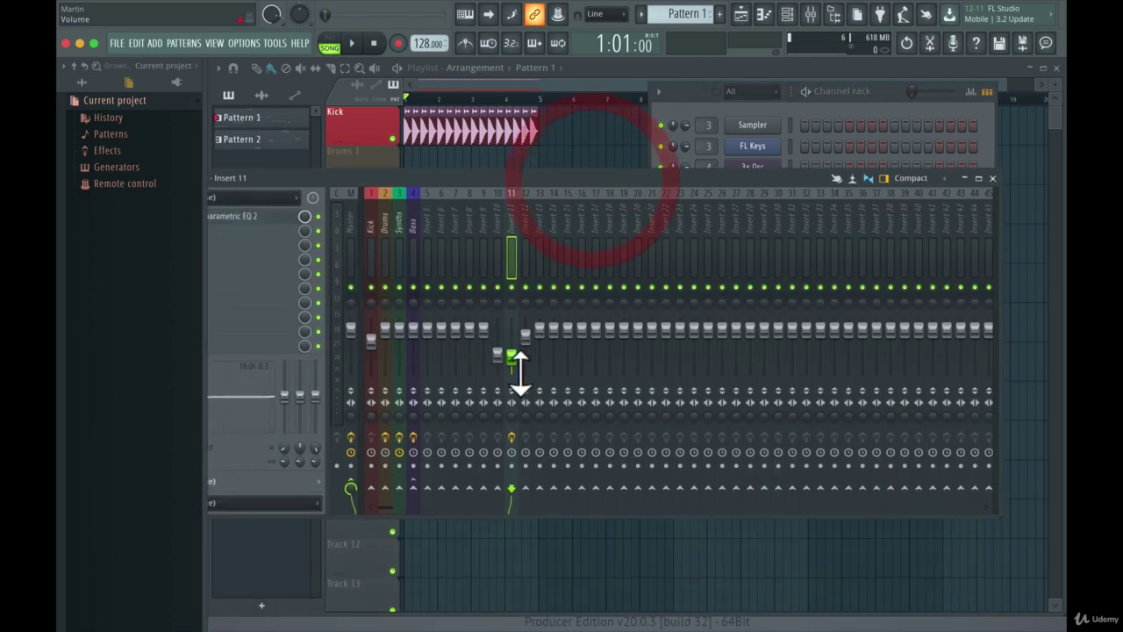
key("space")
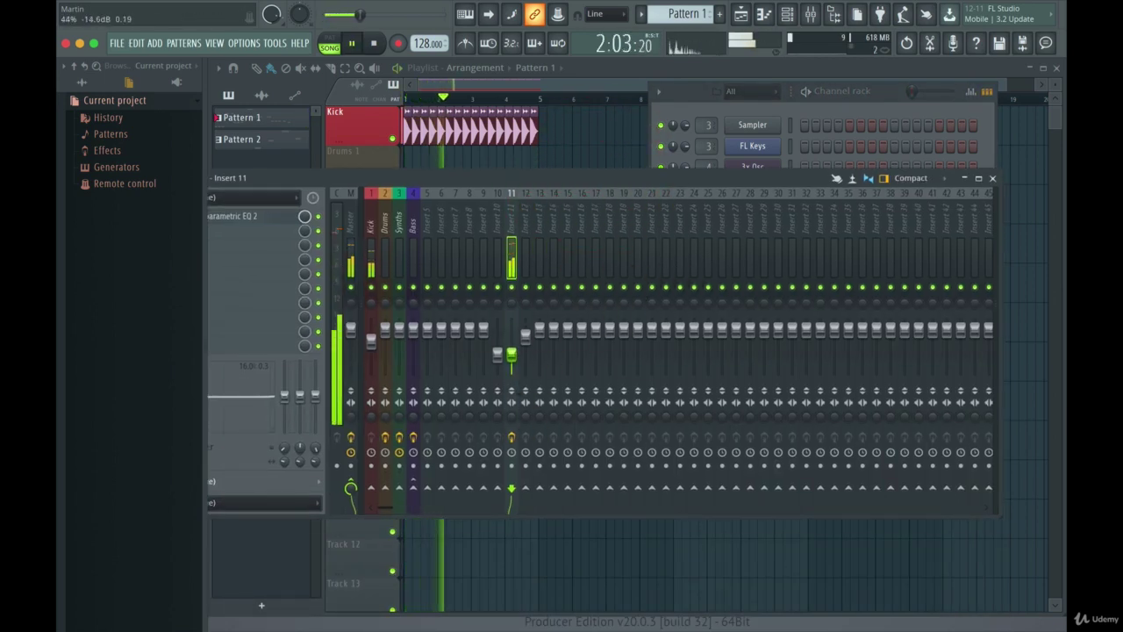
key("space")
- Reposition the mixer to reveal its effect slots, open Insert 11's Fruity parametric EQ 2 and place the EQ window over the mixer faders
left_click_drag(333, 180, 397, 193)
left_click_drag(479, 226, 508, 233)
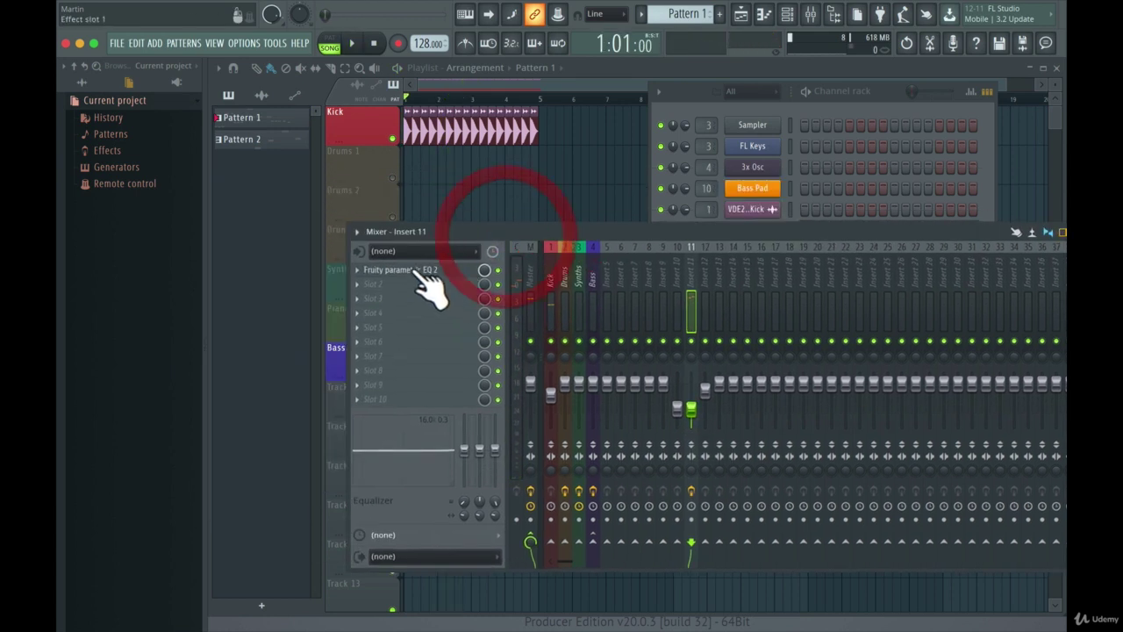
left_click(410, 265)
left_click_drag(392, 272, 422, 271)
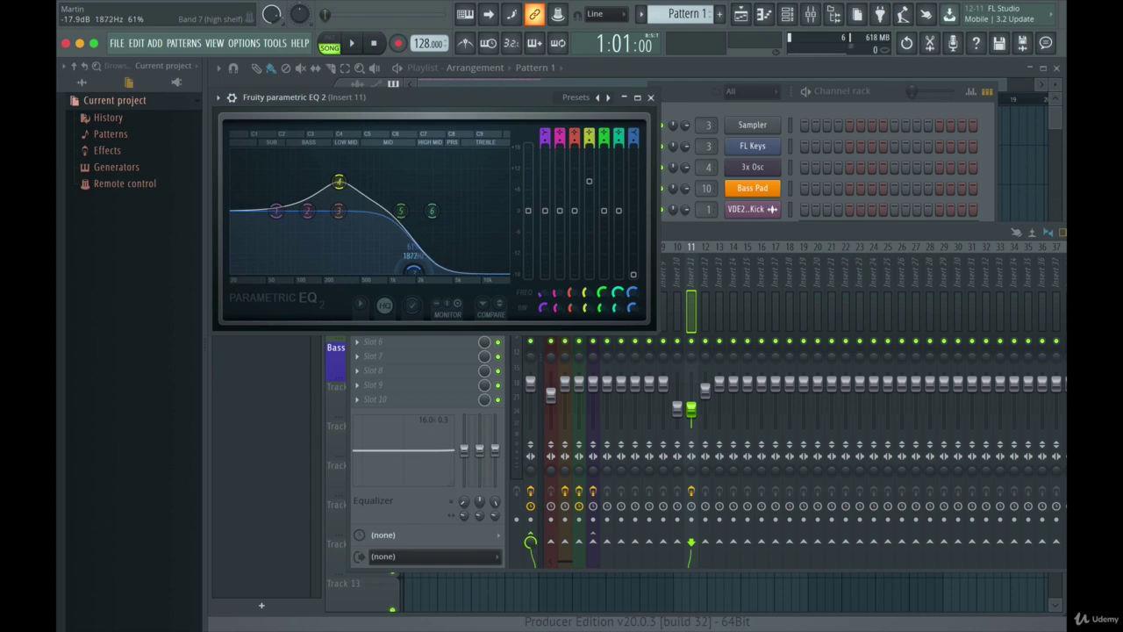
left_click_drag(333, 140, 671, 333)
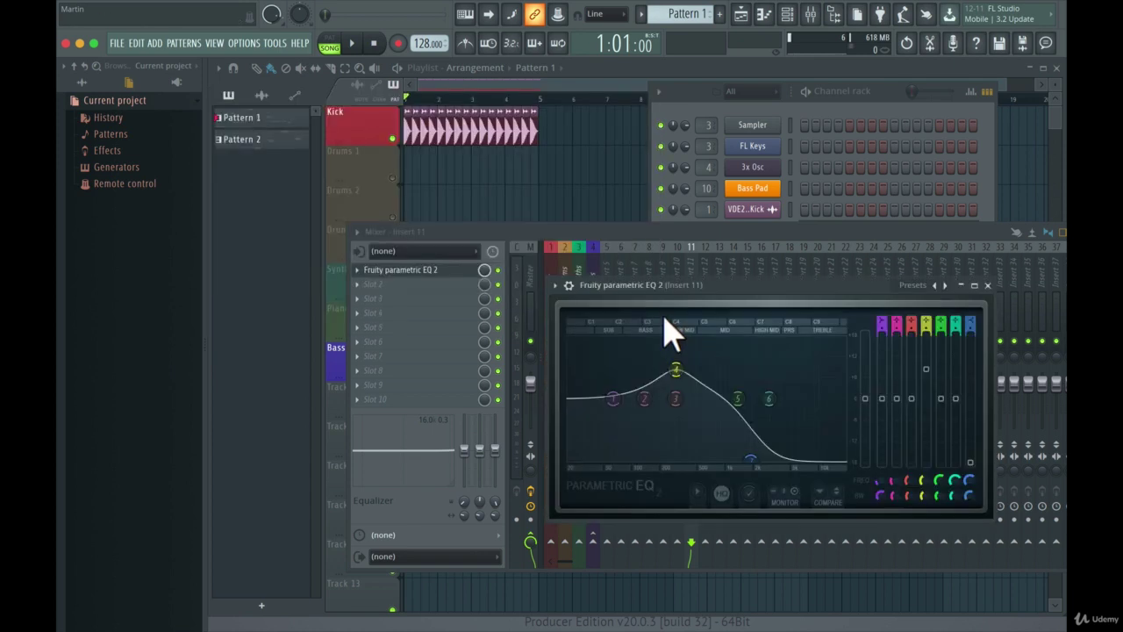